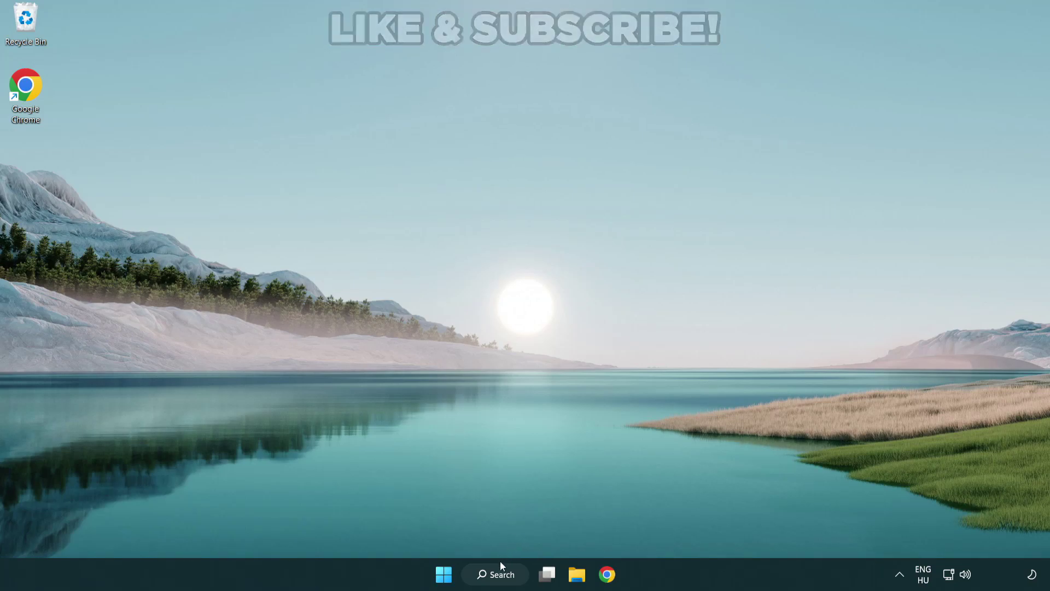
Launch Device Manager from the Windows Search results for 'device manager'.
left_click(500, 574)
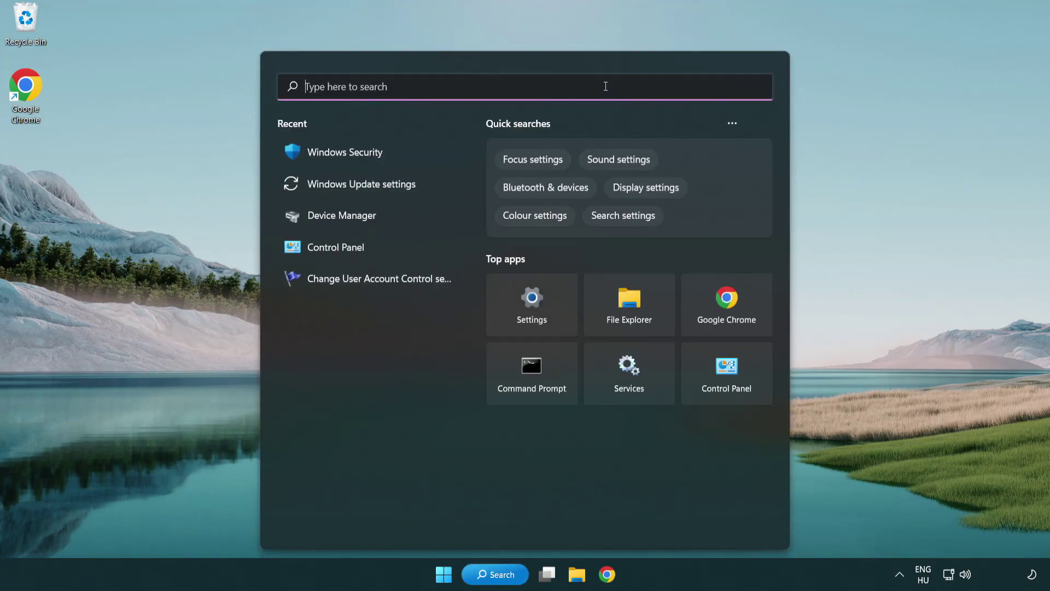
type("device m")
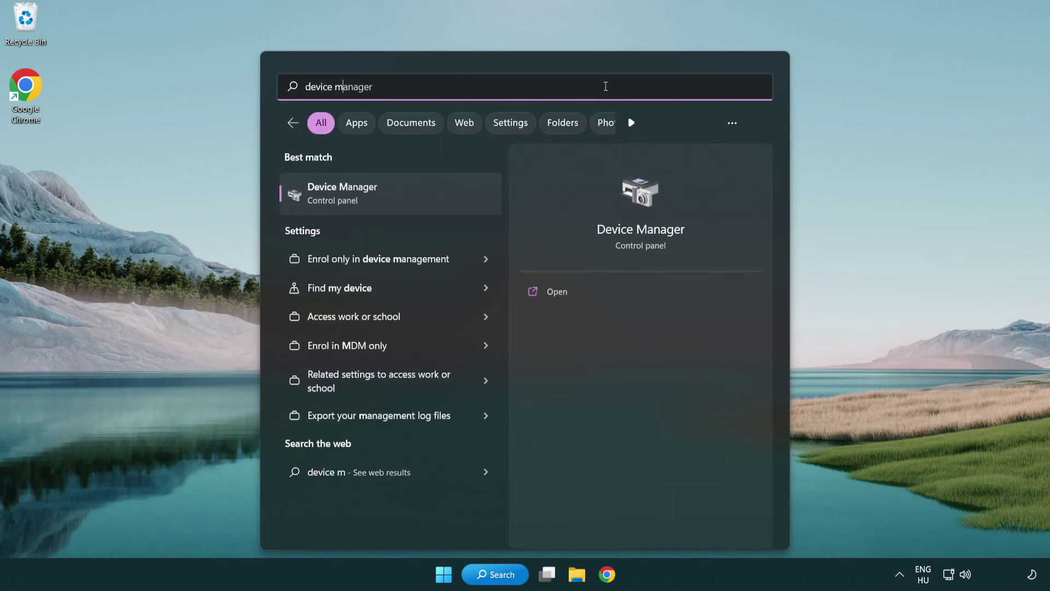
type("anager")
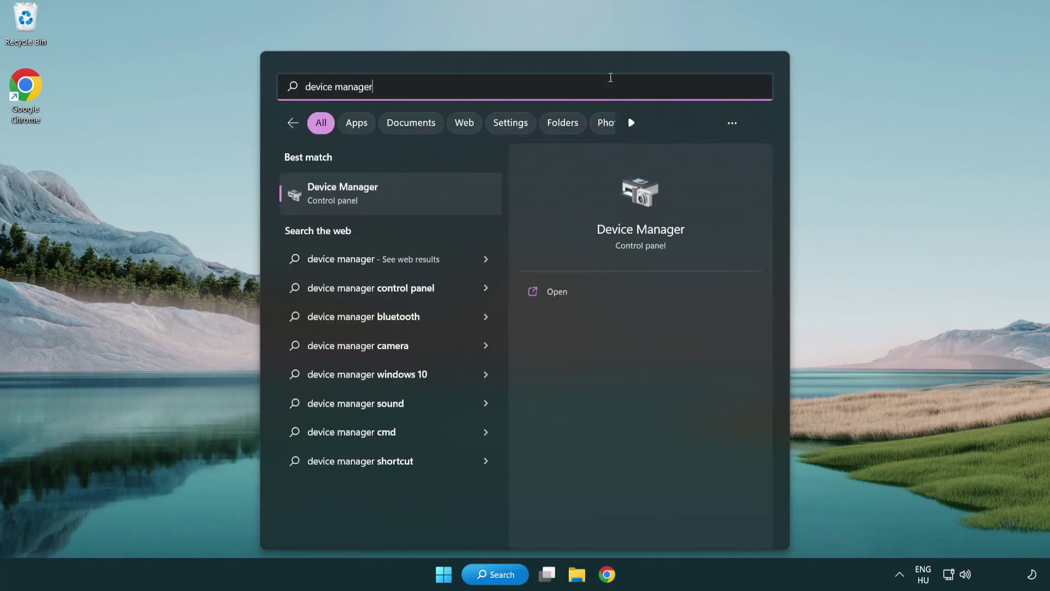
left_click(419, 198)
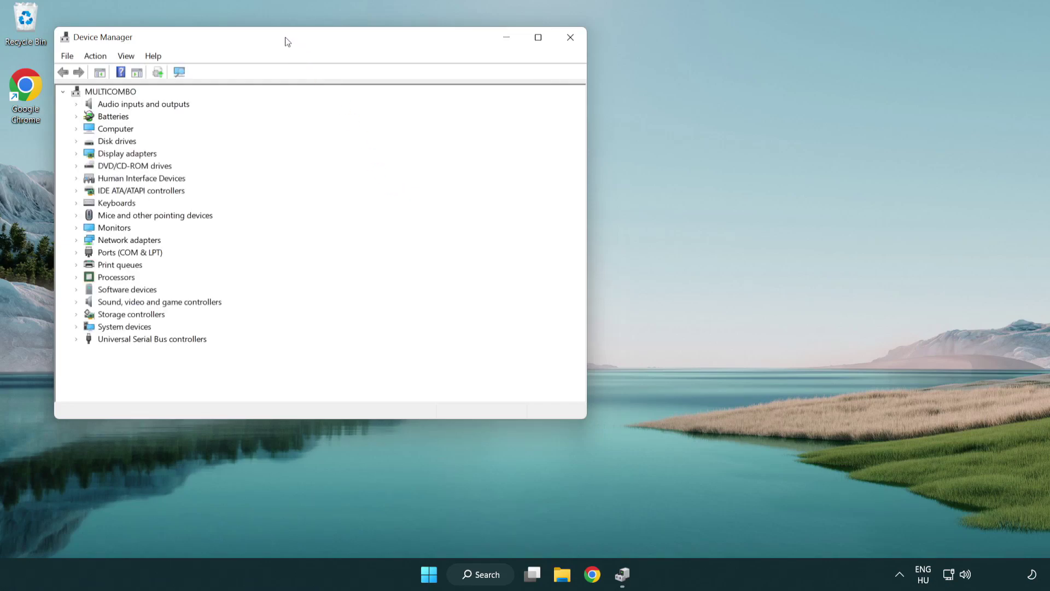
Run an automatic driver search for the VMware SVGA 3D display adapter and dismiss the result.
left_click_drag(287, 41, 462, 104)
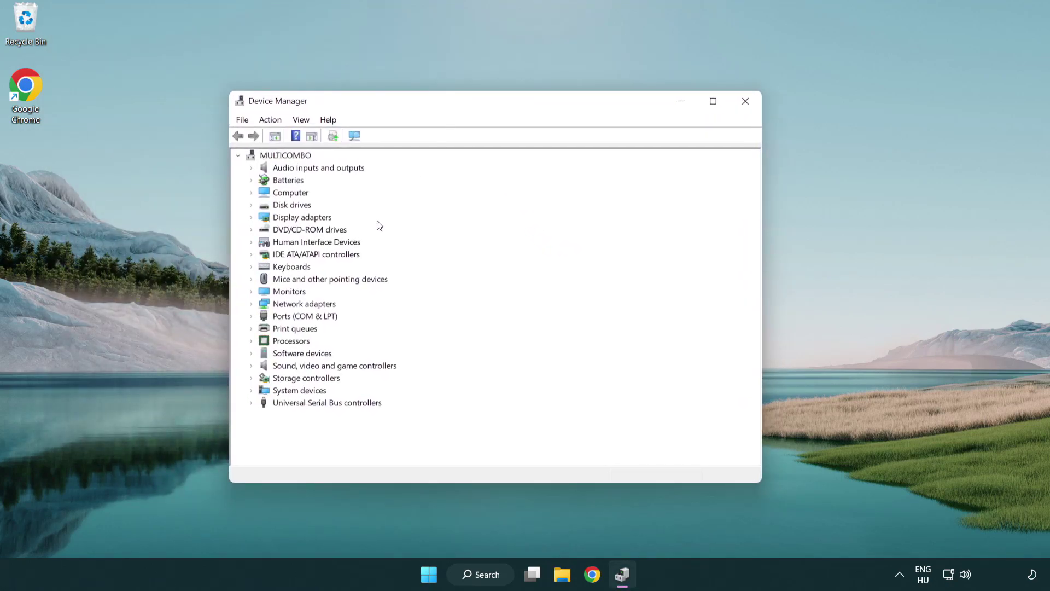
left_click(292, 218)
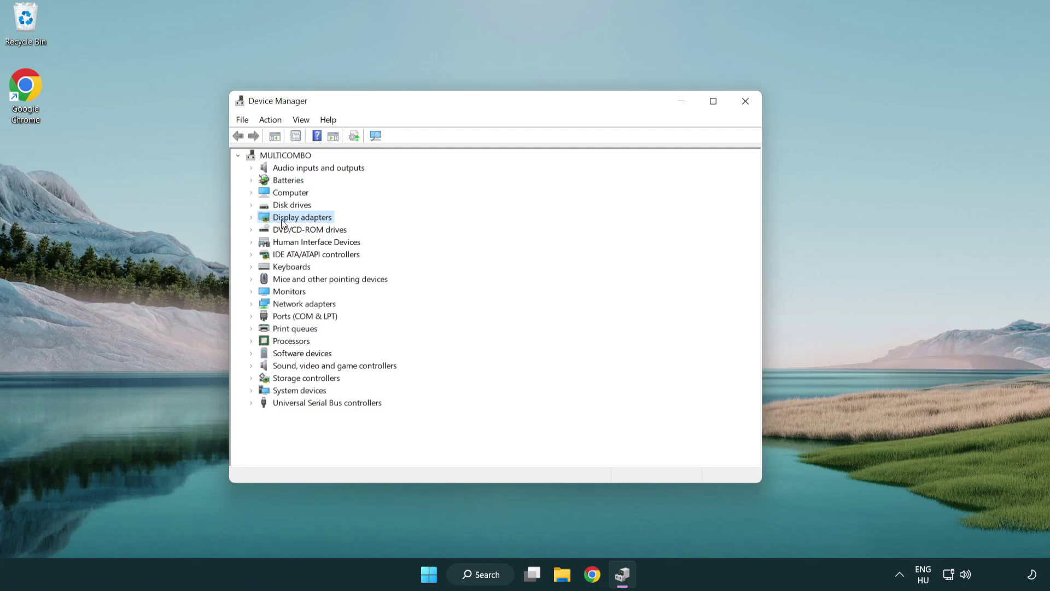
left_click(252, 218)
left_click(312, 230)
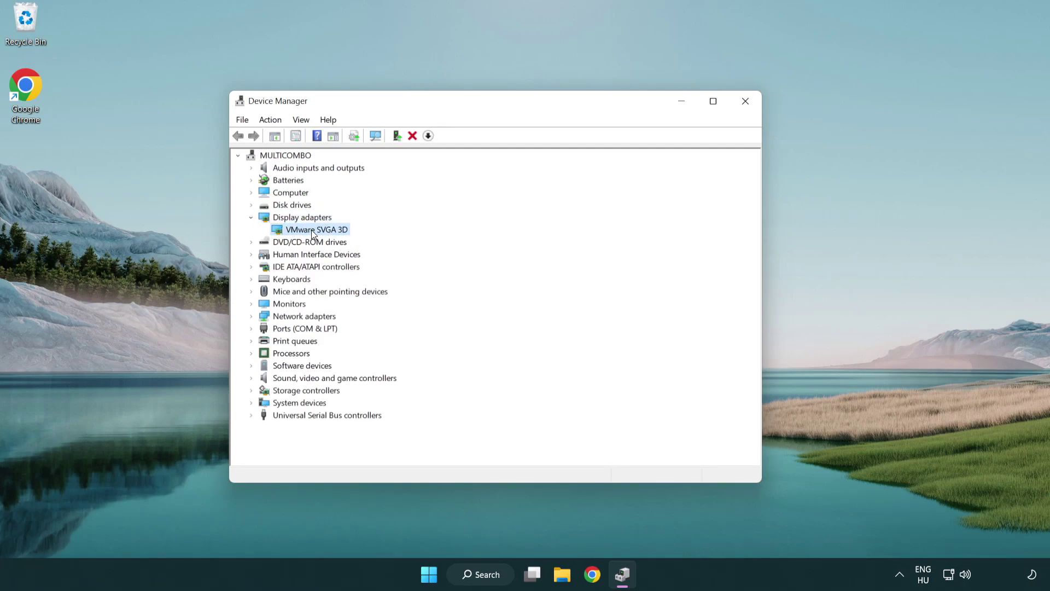
right_click(313, 233)
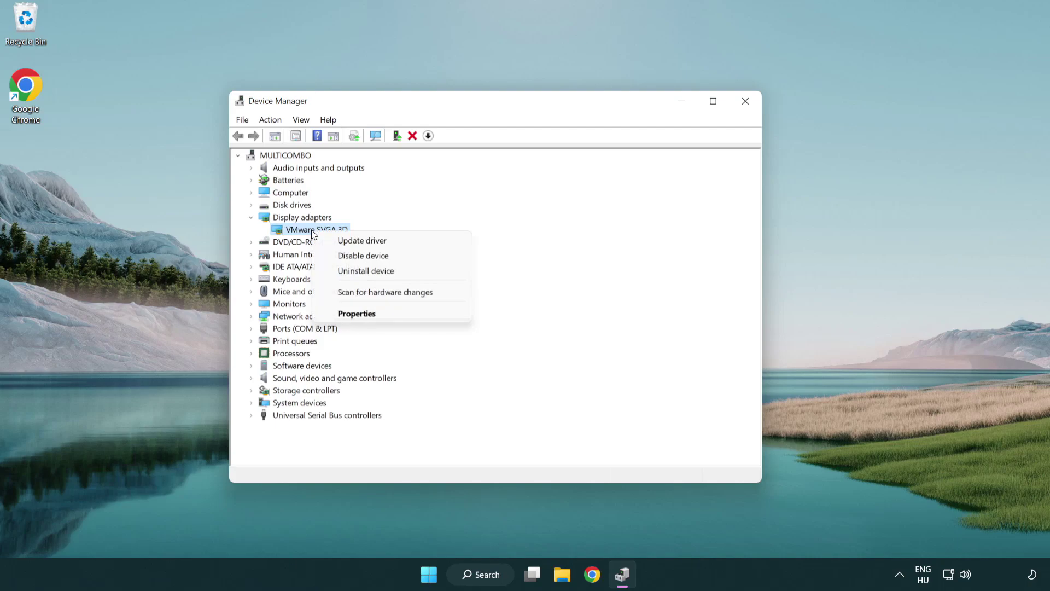
left_click(414, 242)
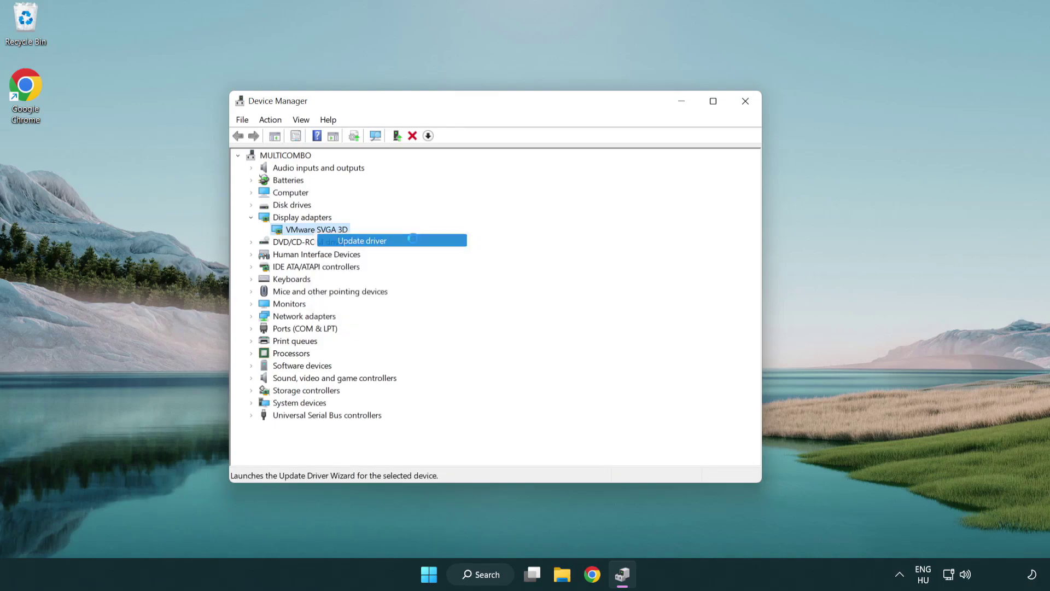
left_click_drag(433, 161, 455, 155)
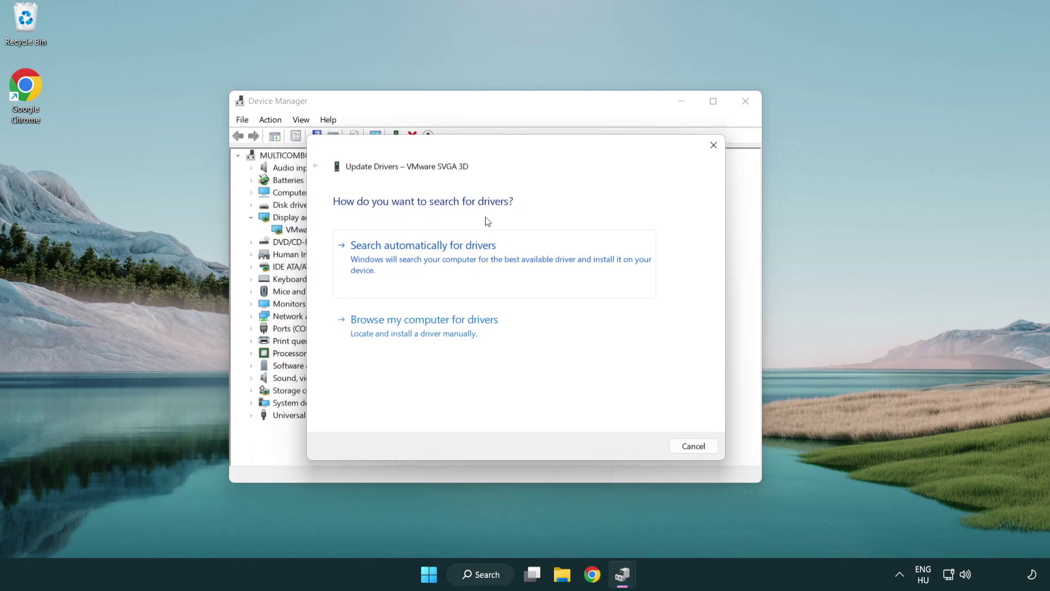
left_click(461, 255)
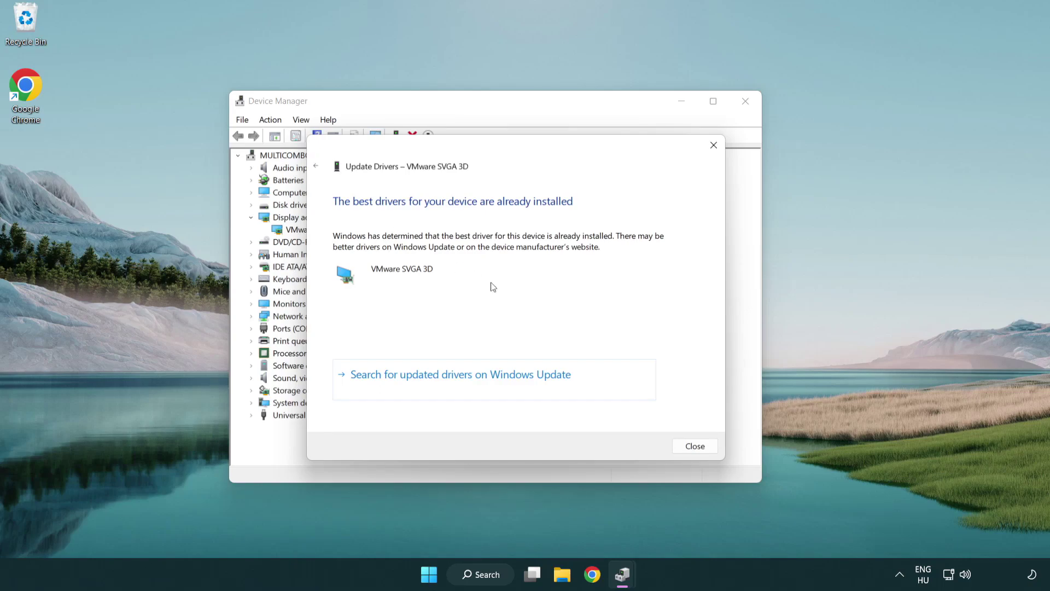
left_click(697, 449)
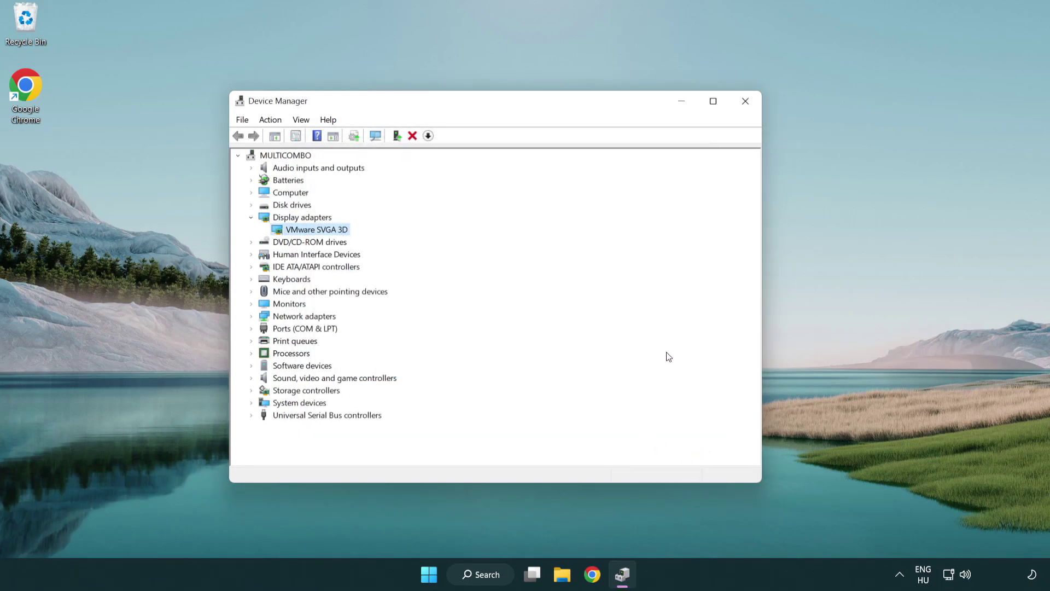
Close Device Manager and open Windows Update settings by searching 'update'.
left_click(746, 102)
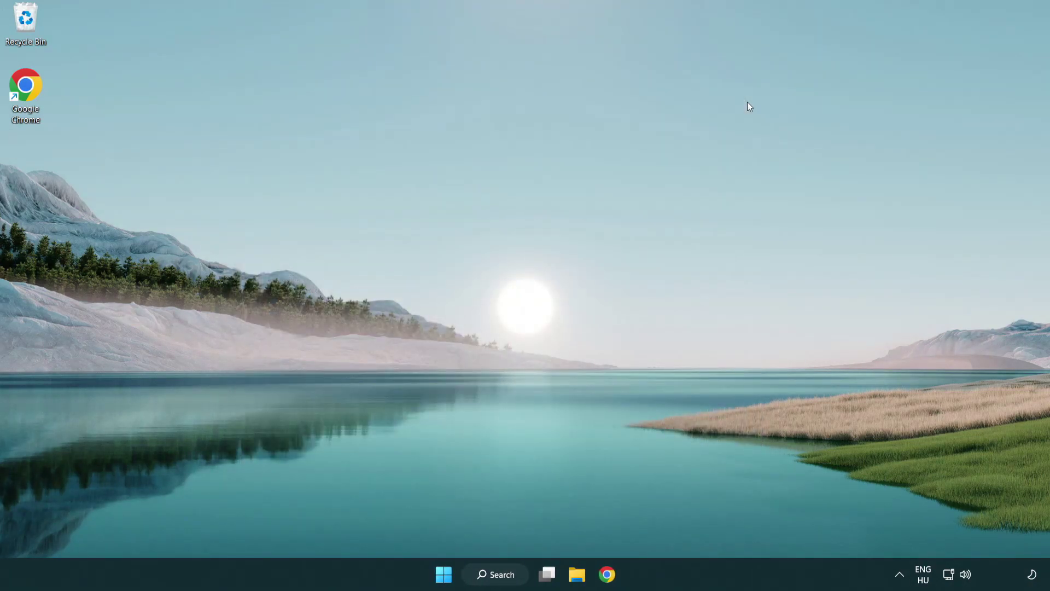
left_click(498, 574)
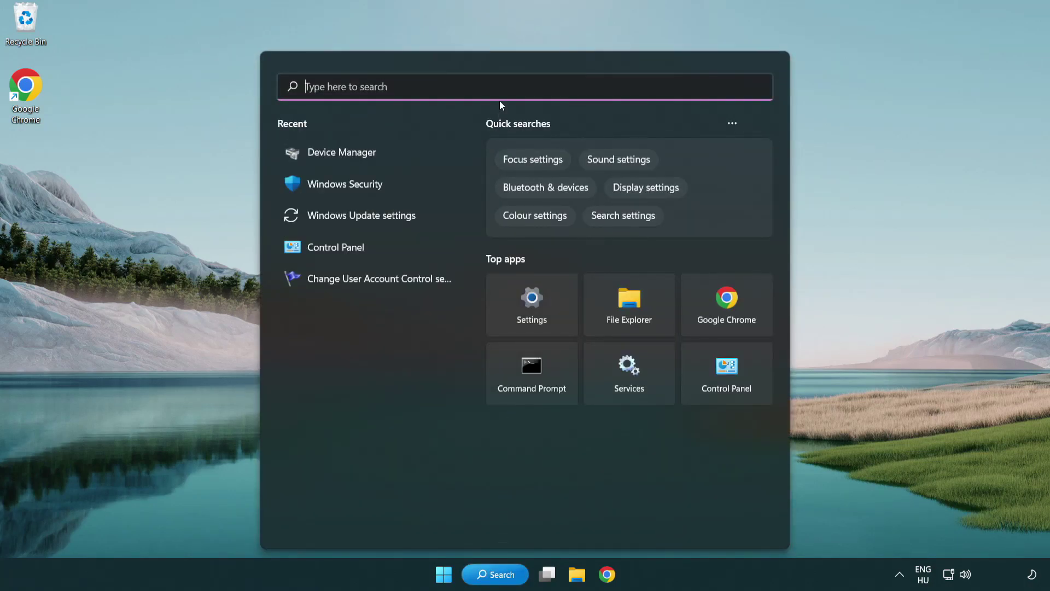
type("update")
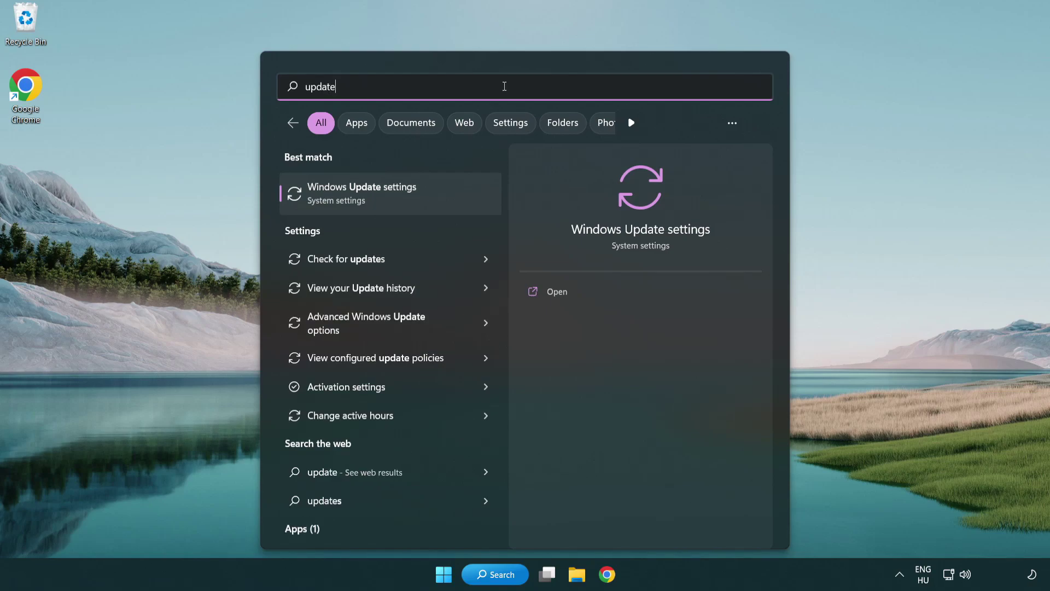
left_click(409, 200)
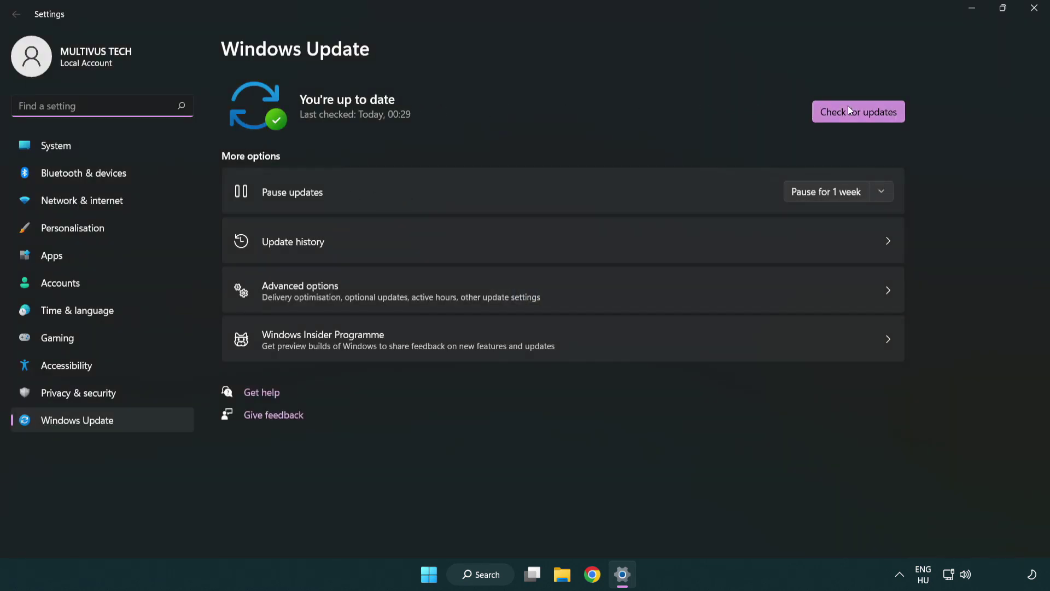
Run a fresh Windows Update check, confirm it is up to date, and close Settings.
left_click(876, 117)
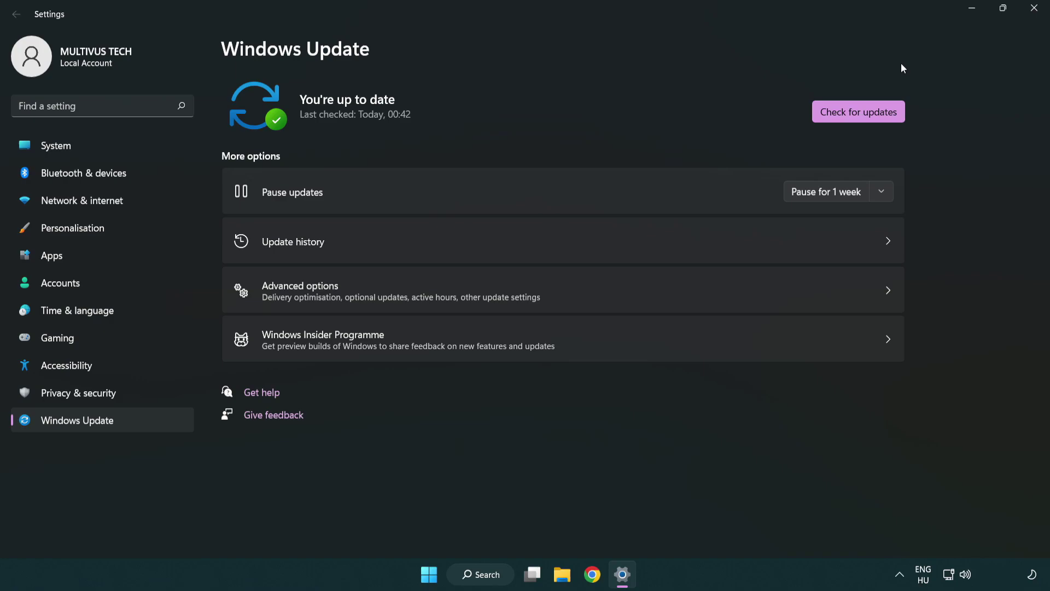
left_click(1032, 10)
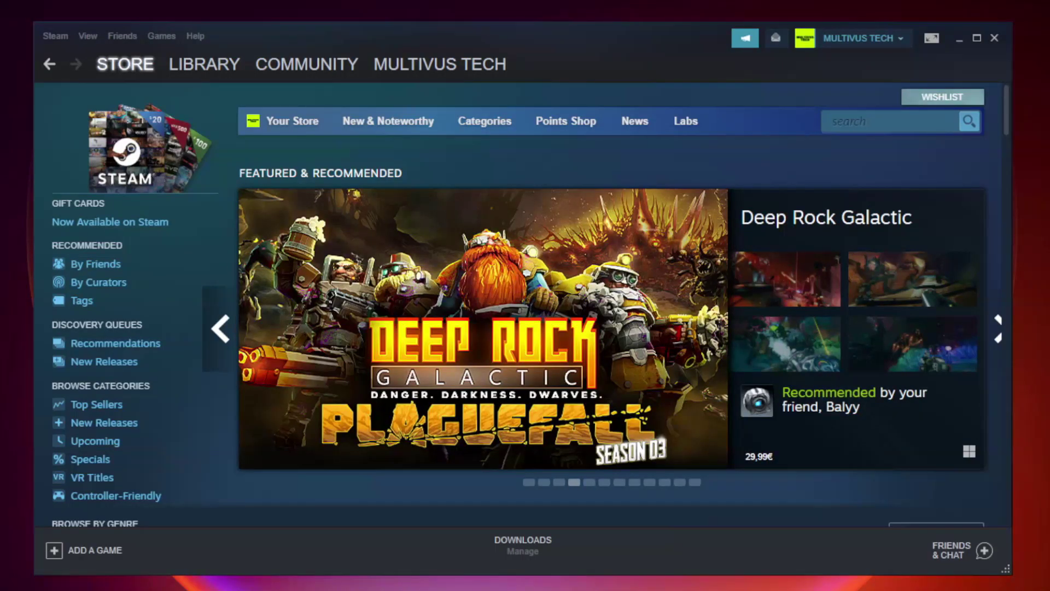
mouse_move(205, 65)
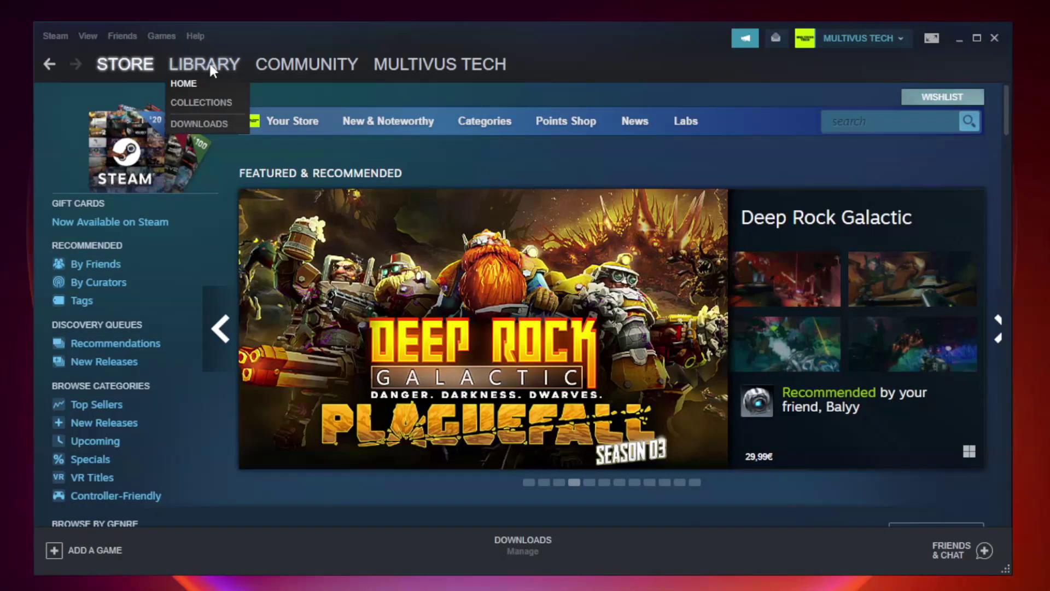
Open Properties for YOUR NOT WORKING GAME (Unturned) under Favorites in the Steam library.
left_click(211, 70)
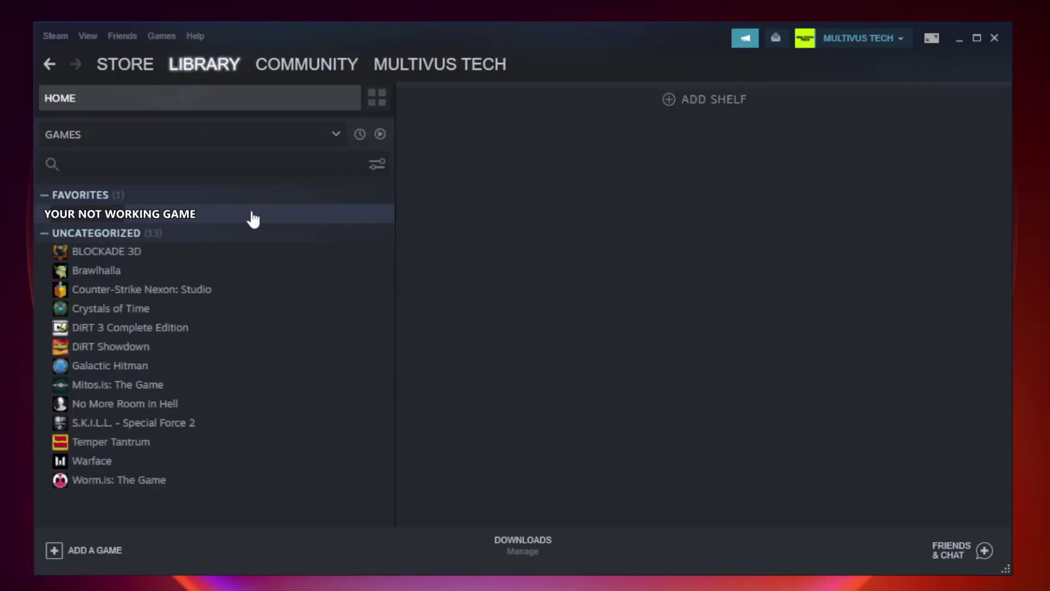
left_click(228, 218)
right_click(228, 218)
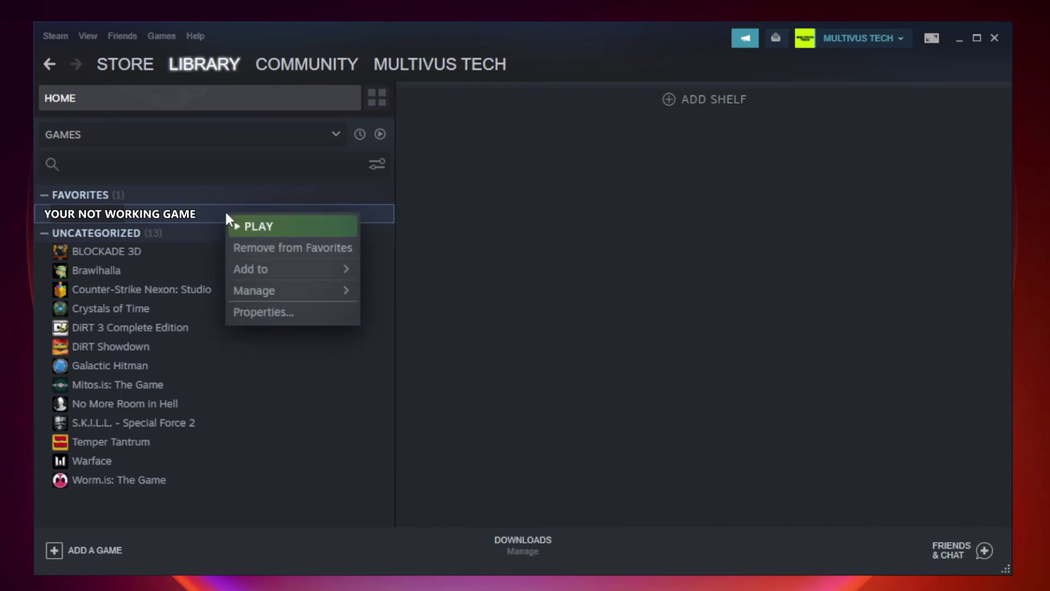
left_click(288, 312)
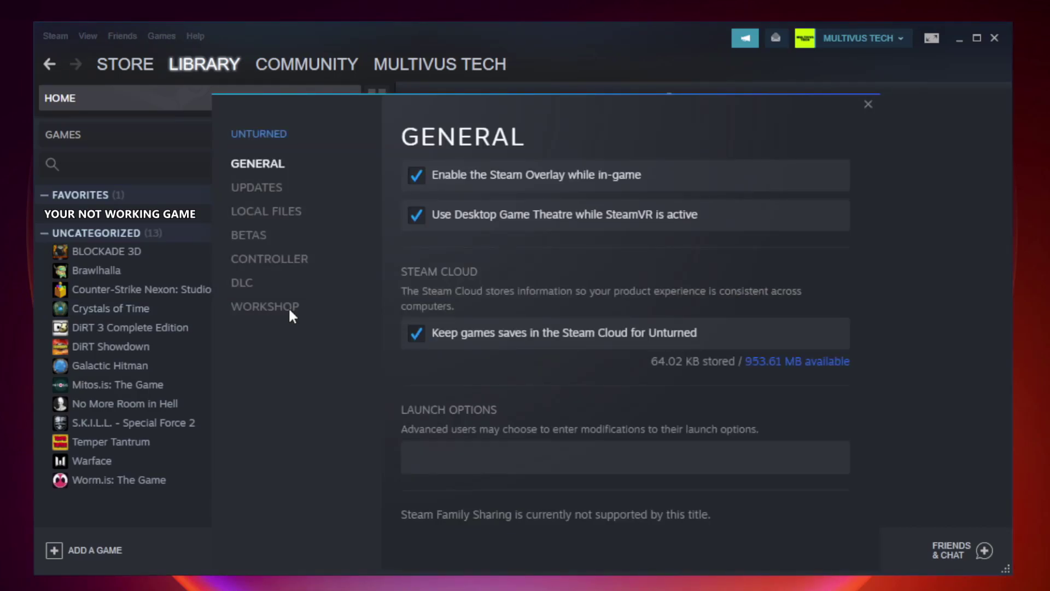
Verify all 9192 Unturned game files under Local Files, then browse to the install folder.
left_click(277, 215)
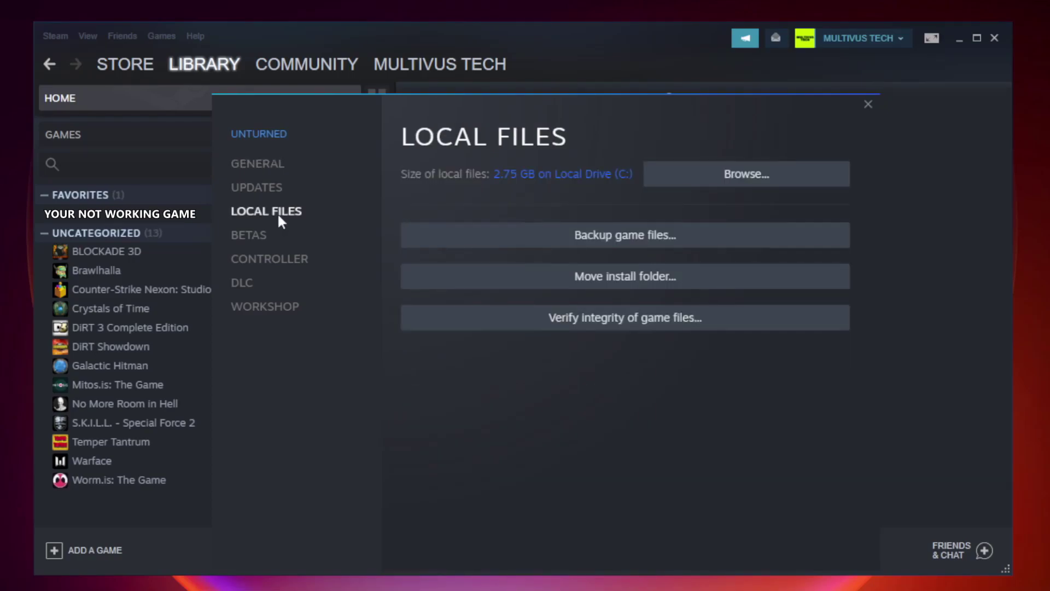
left_click(636, 320)
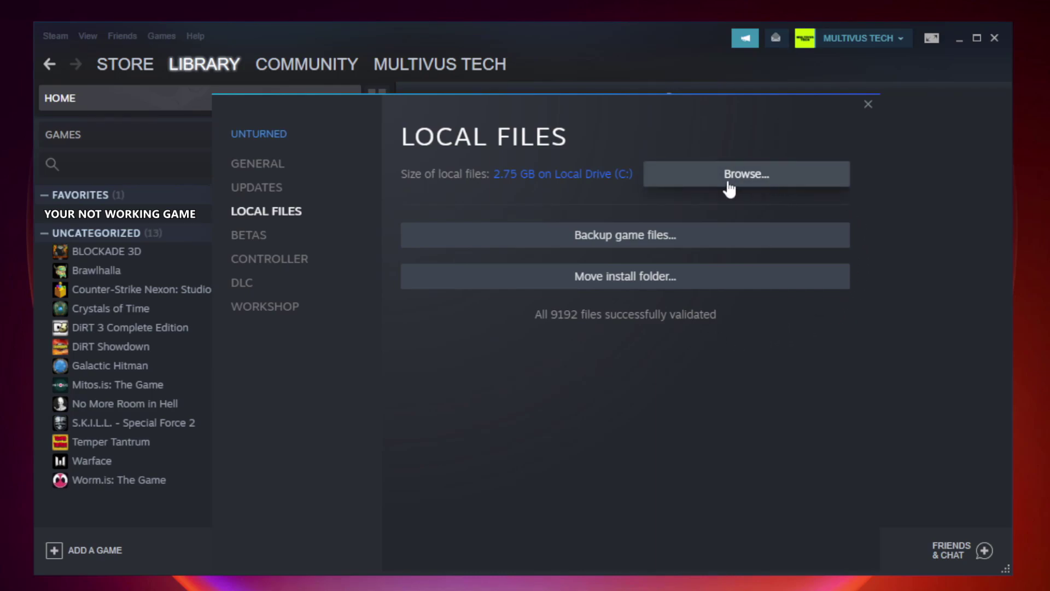
left_click(752, 182)
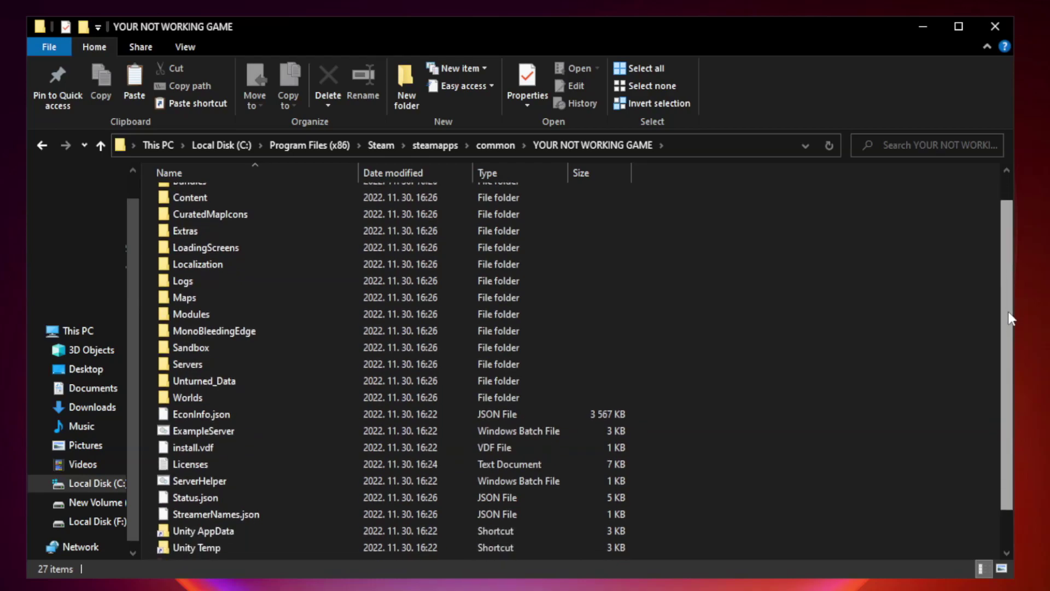
left_click_drag(1007, 287, 1007, 377)
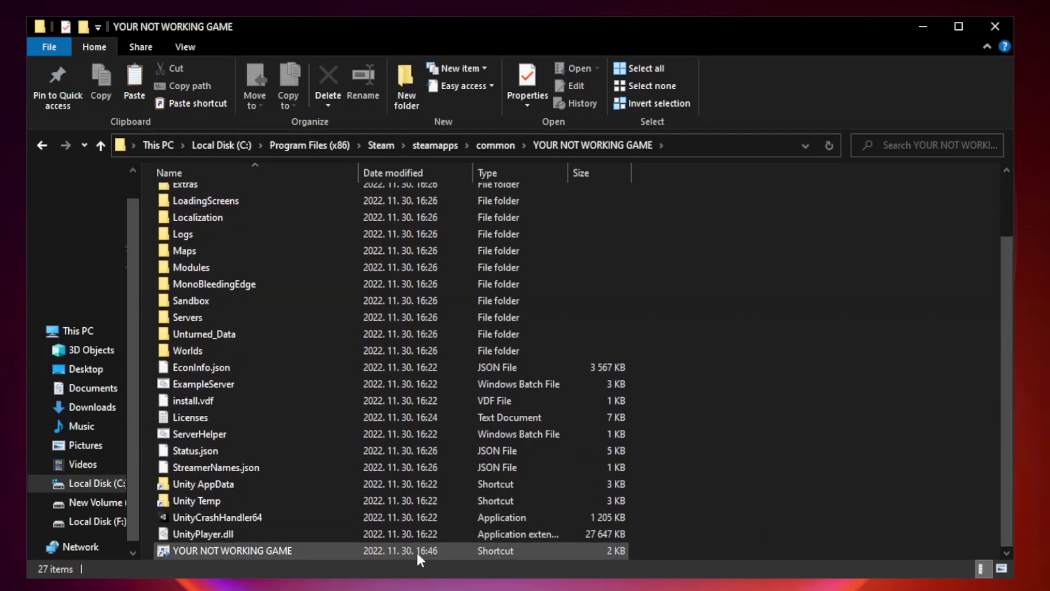
Open Properties for the YOUR NOT WORKING GAME shortcut and move the dialog upward.
left_click(362, 554)
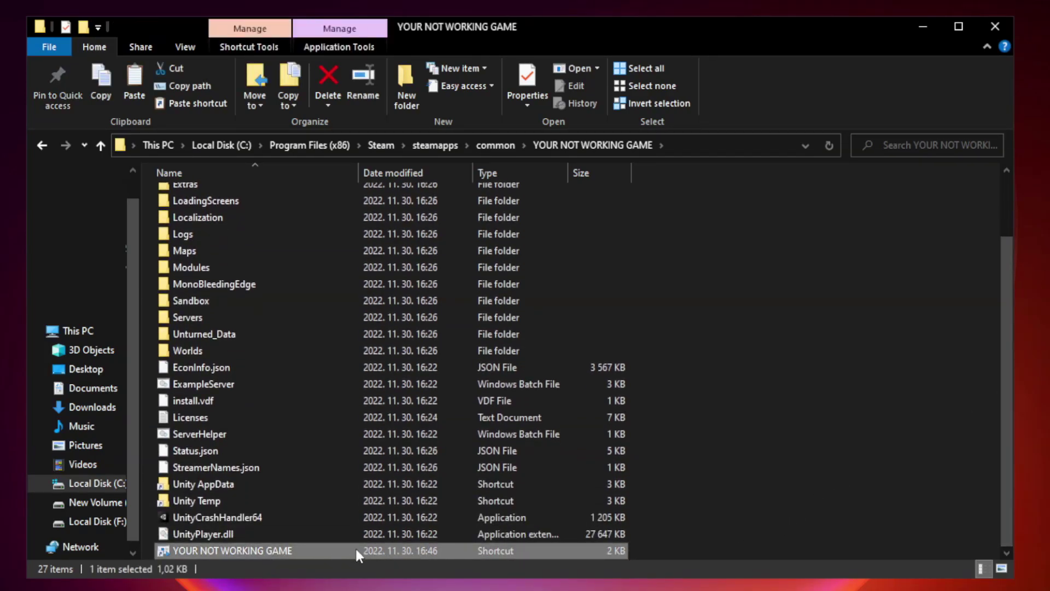
right_click(356, 555)
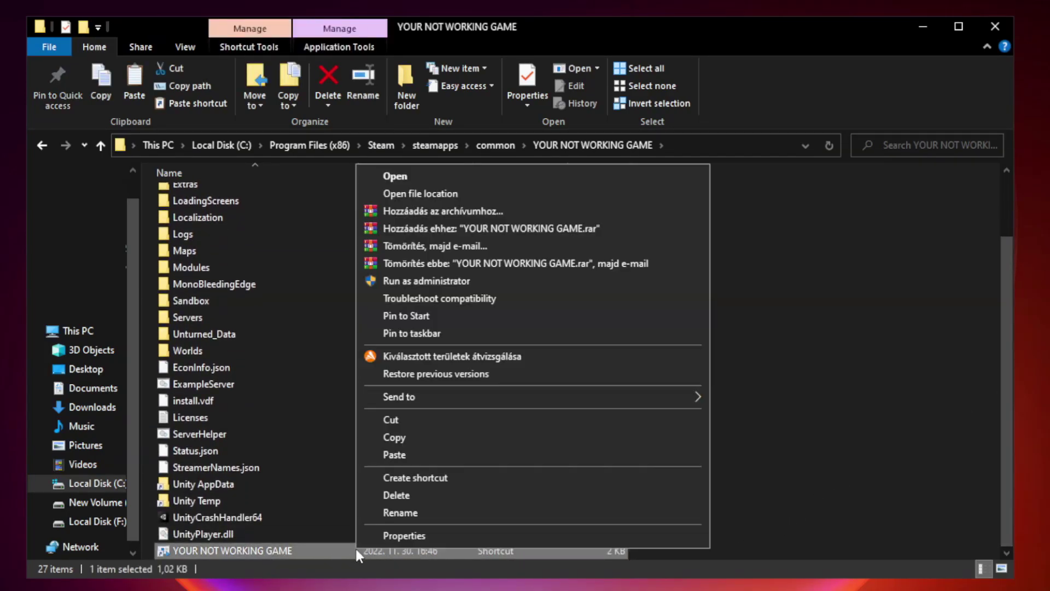
left_click(530, 539)
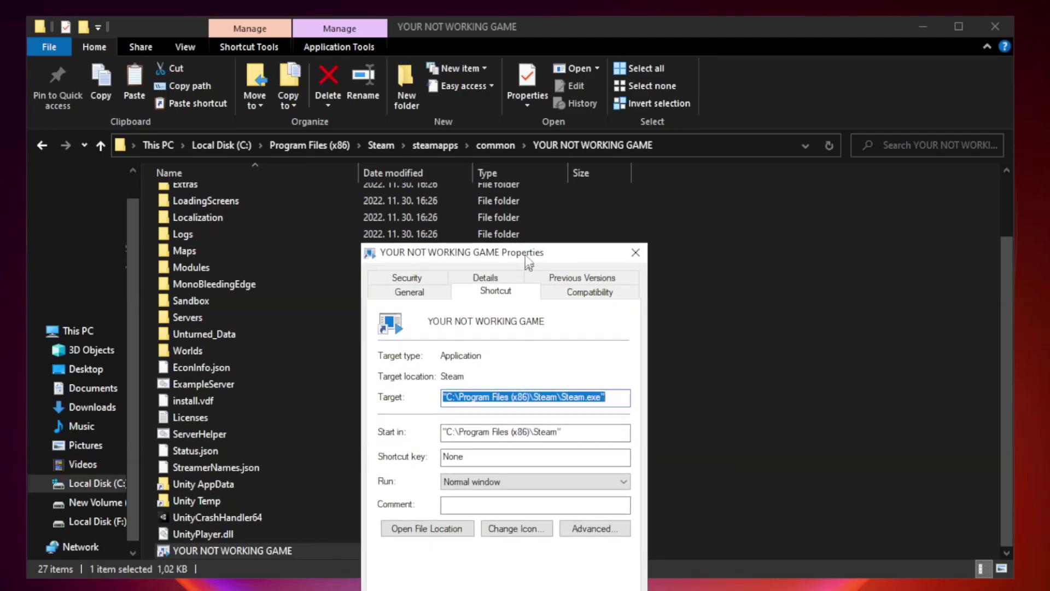
left_click_drag(525, 284, 521, 119)
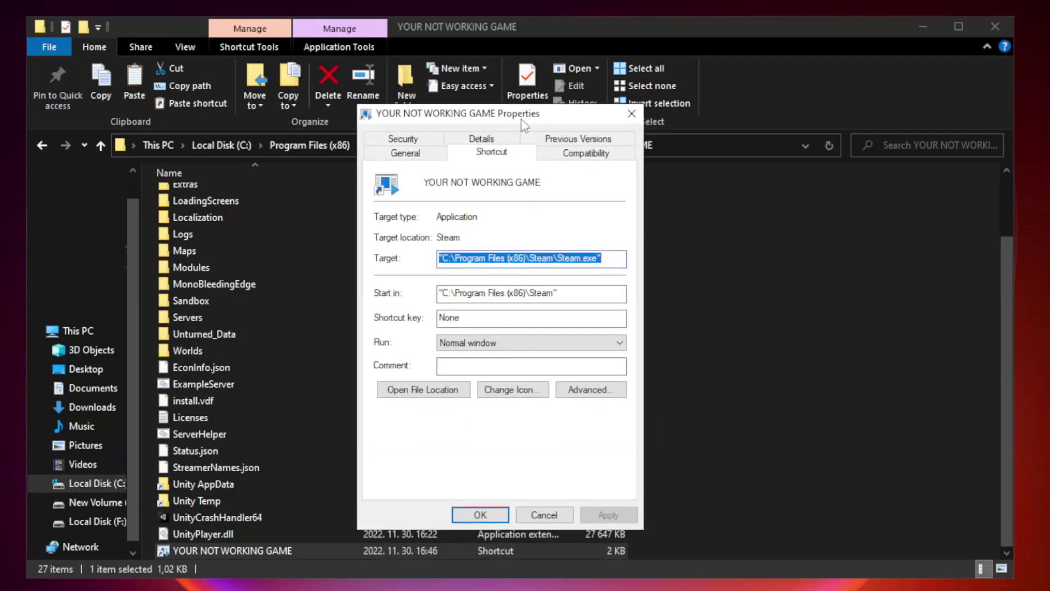
Set the shortcut to Windows 8 compatibility mode, disable fullscreen optimizations, run as administrator, and apply.
left_click(582, 154)
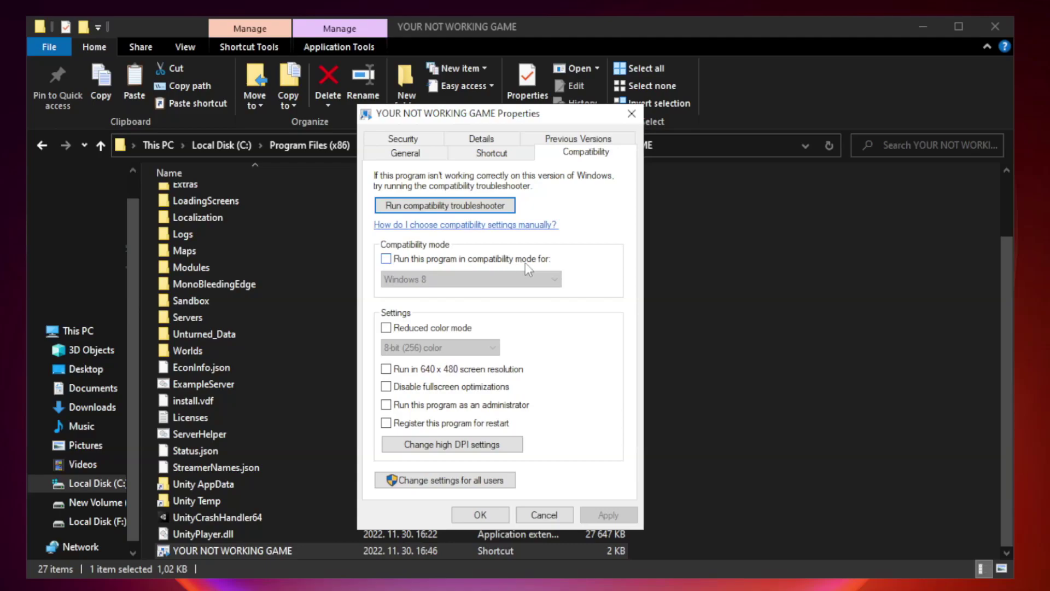
left_click(418, 261)
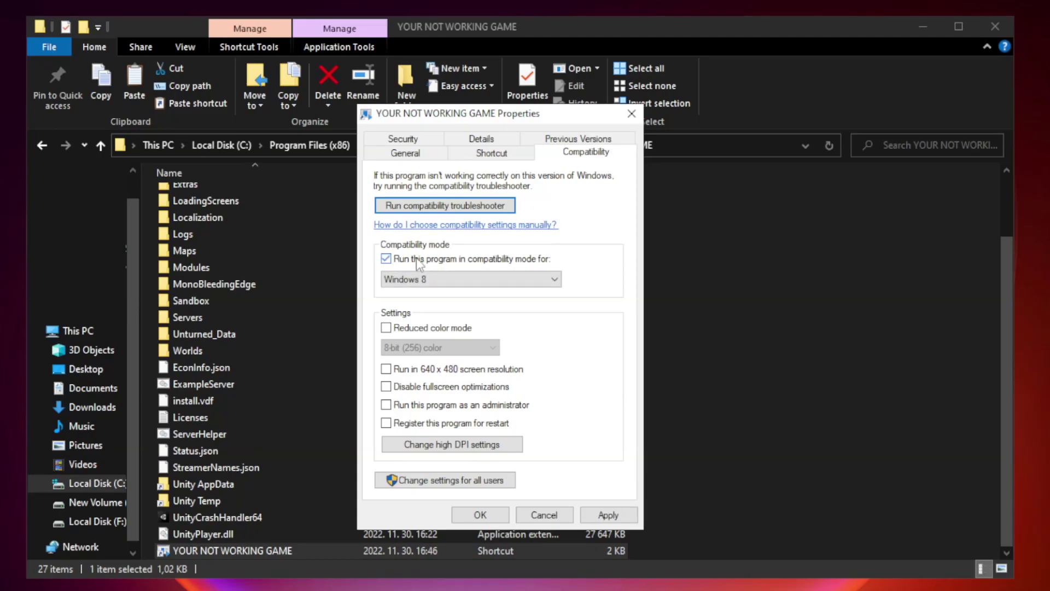
left_click(470, 279)
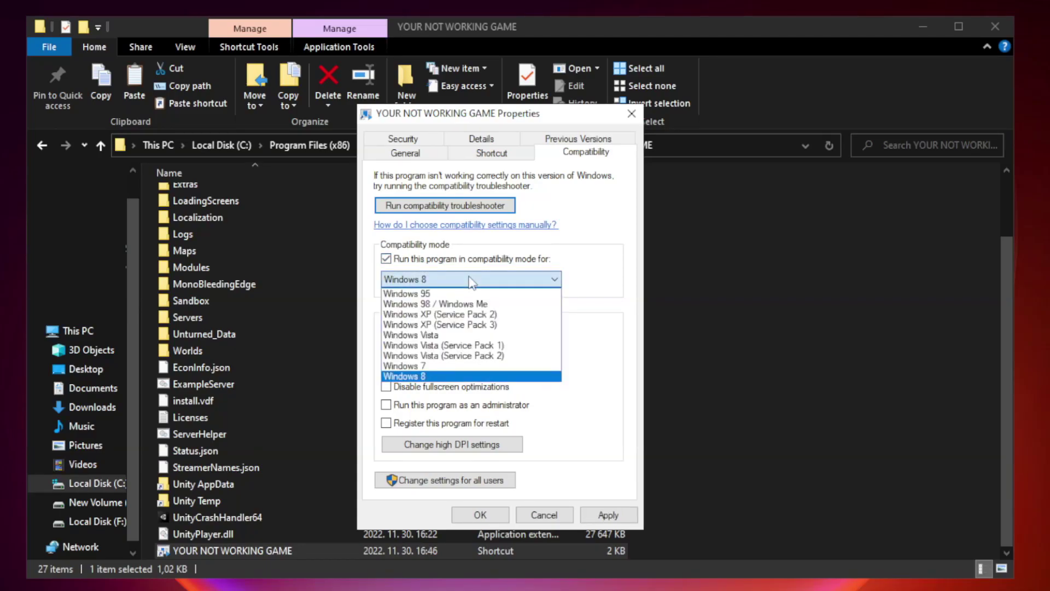
left_click(445, 377)
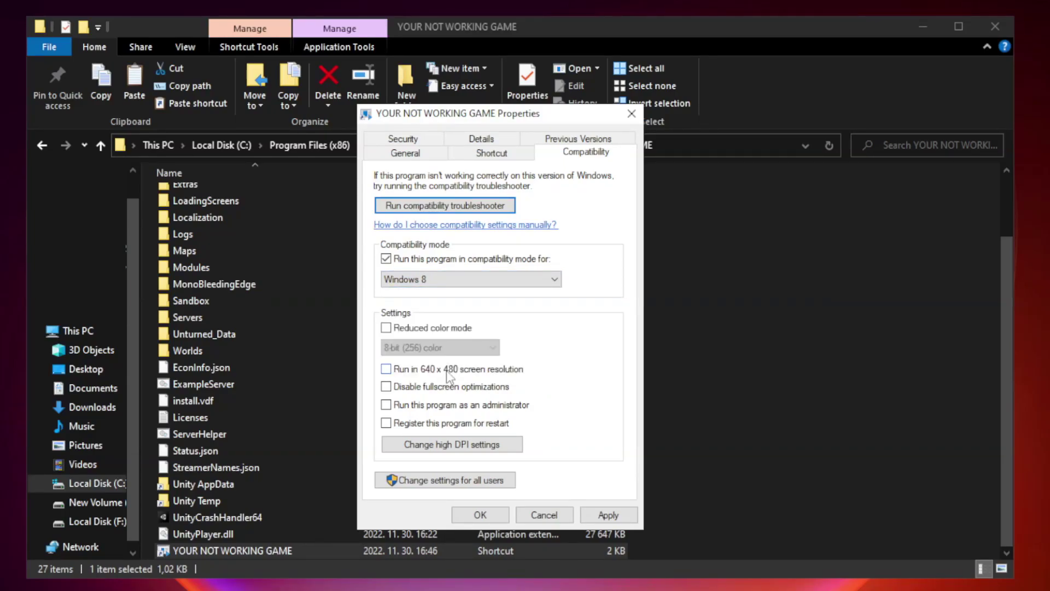
left_click(411, 393)
left_click(608, 514)
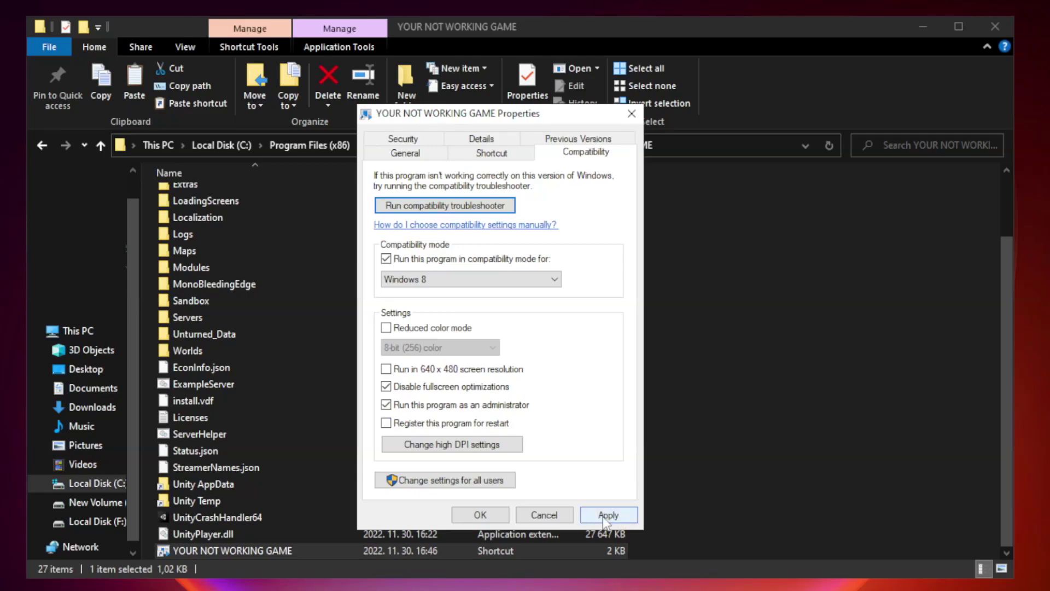
left_click(480, 515)
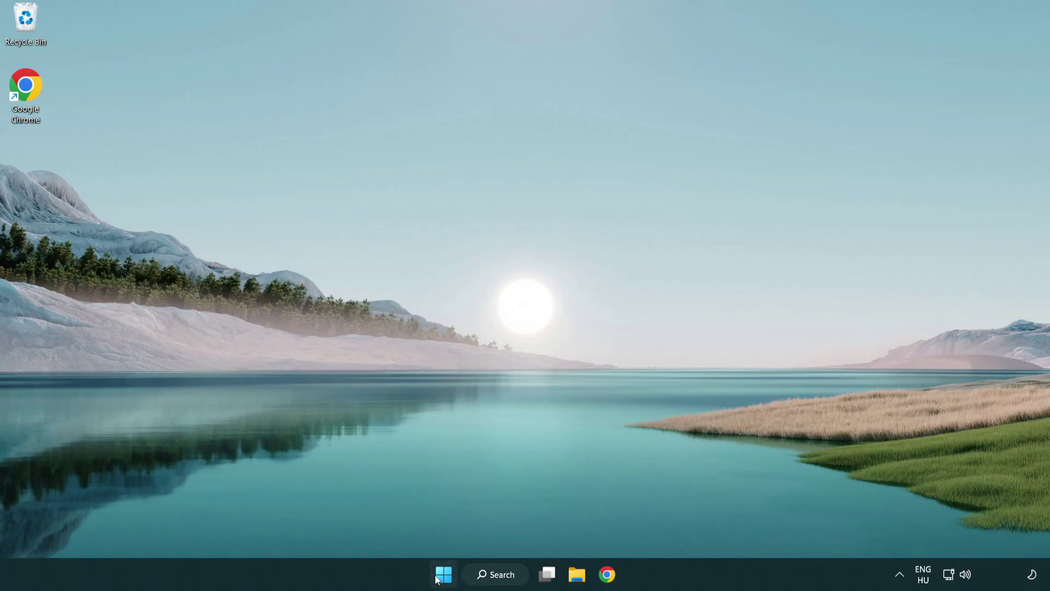
Launch Task Manager from the Start button's Win+X menu.
right_click(443, 575)
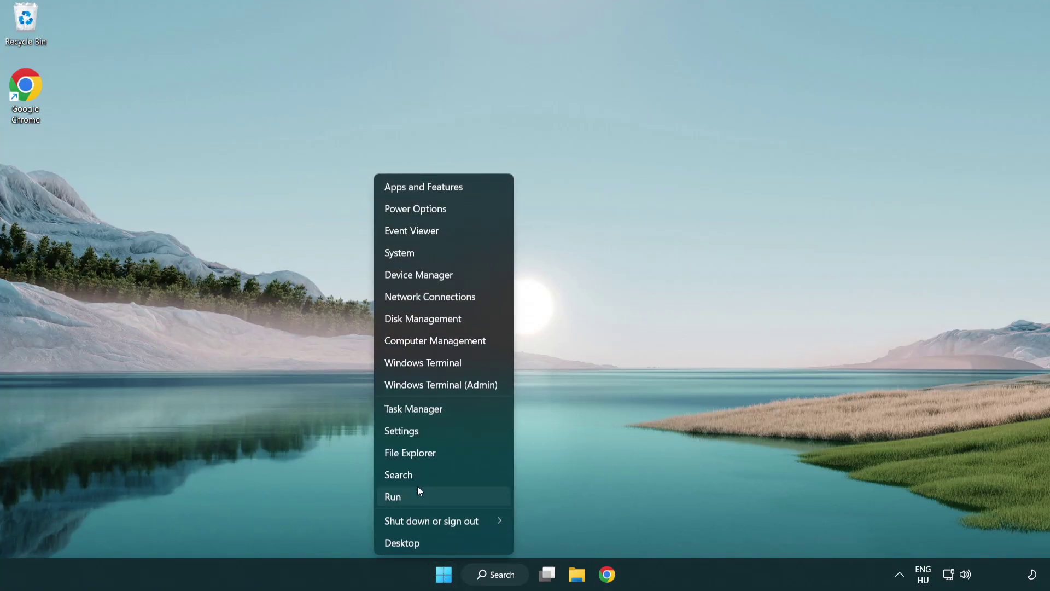
left_click(463, 410)
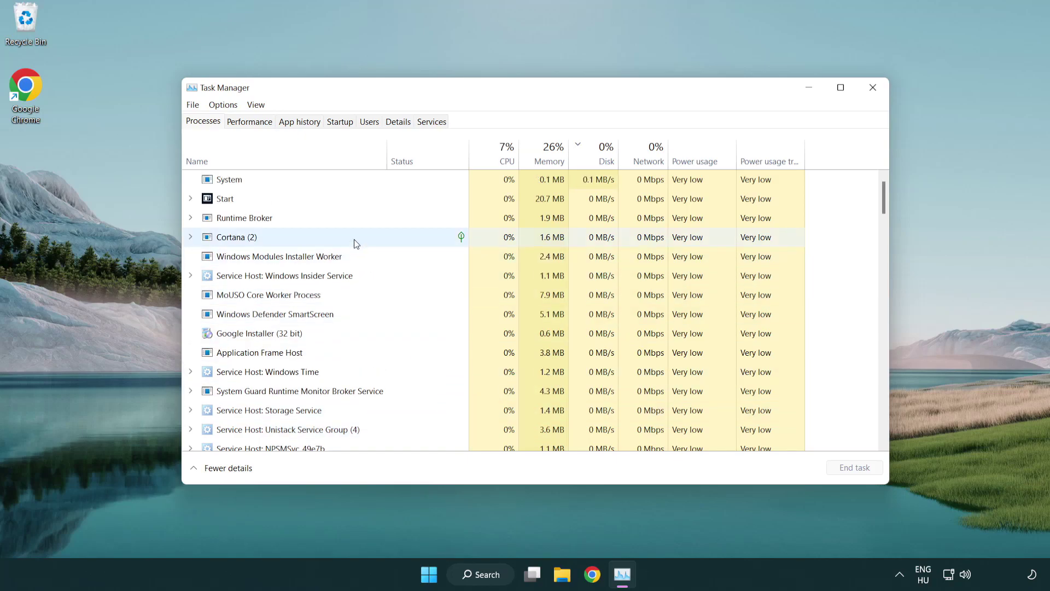
In the Startup apps list, disable Terminal and Phone Link.
left_click(339, 122)
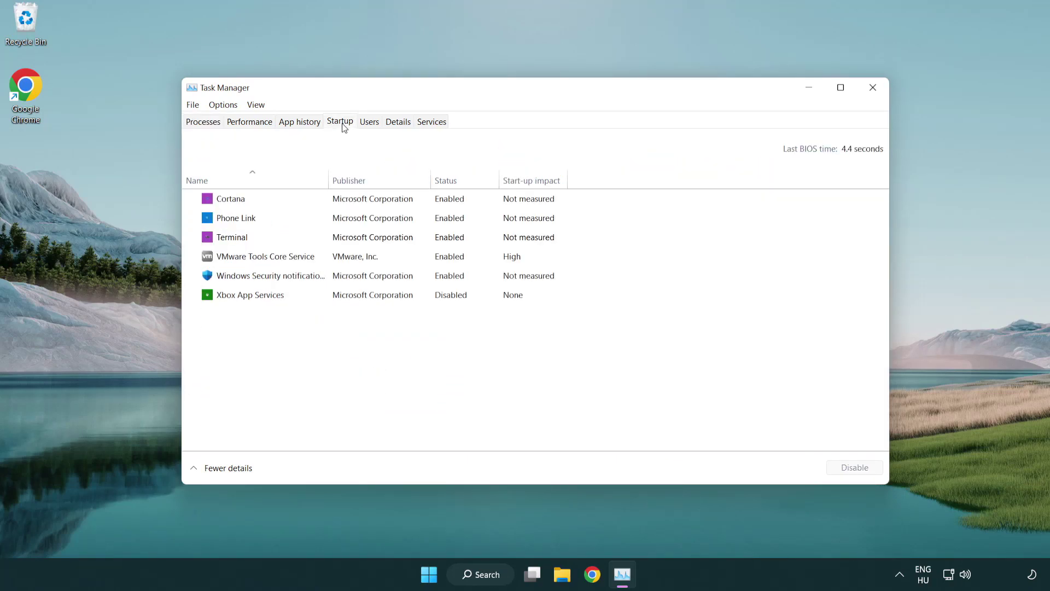
left_click(344, 240)
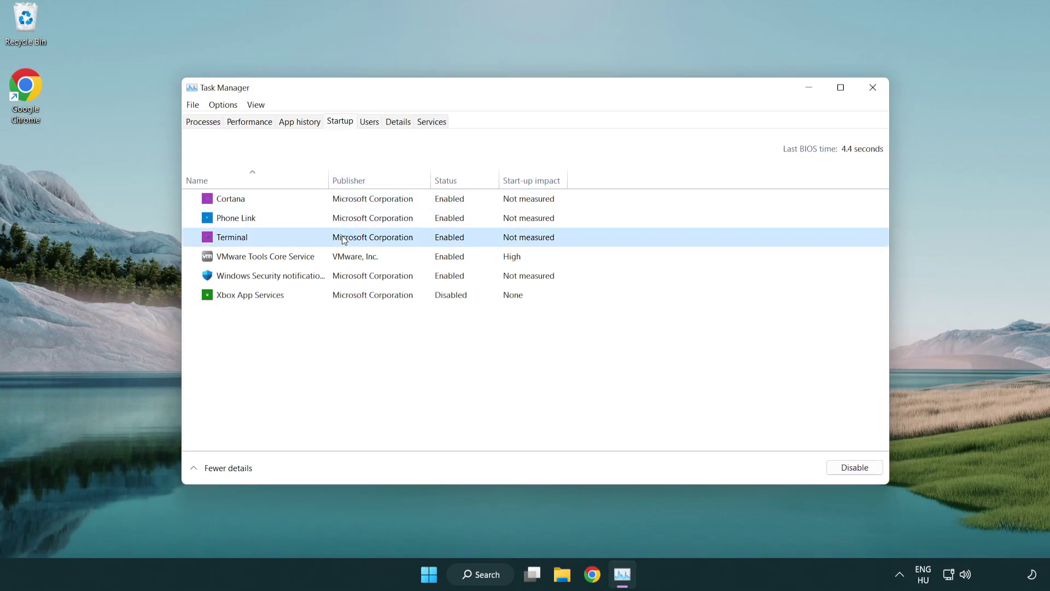
left_click(854, 466)
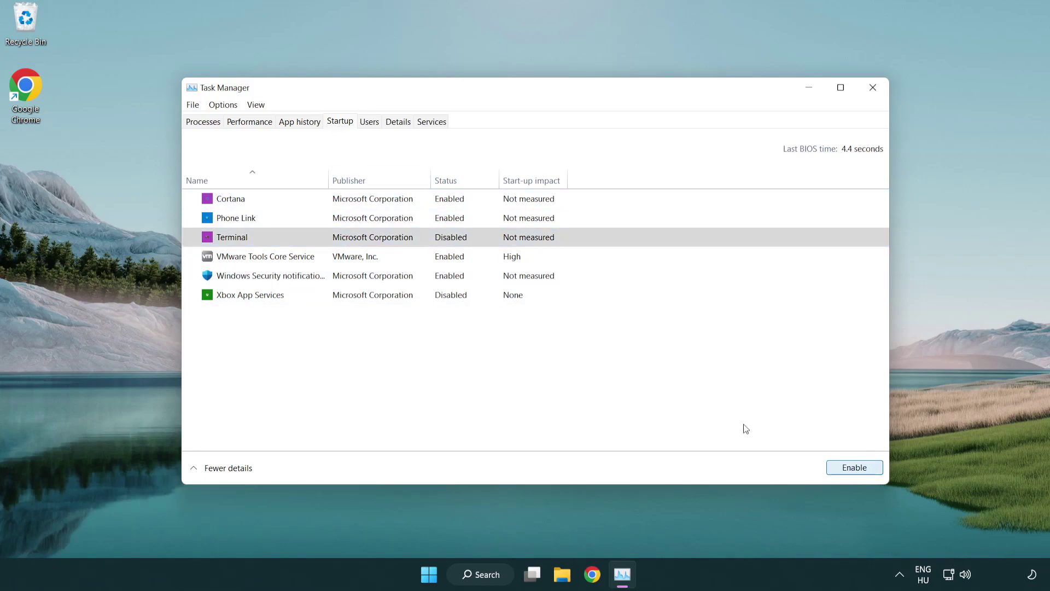
left_click(440, 223)
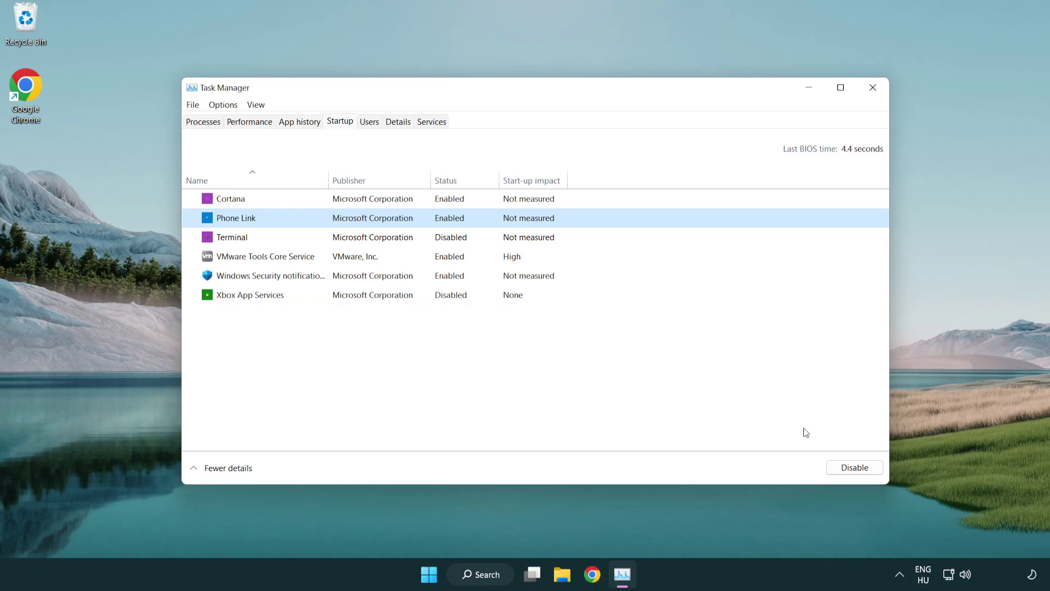
left_click(853, 466)
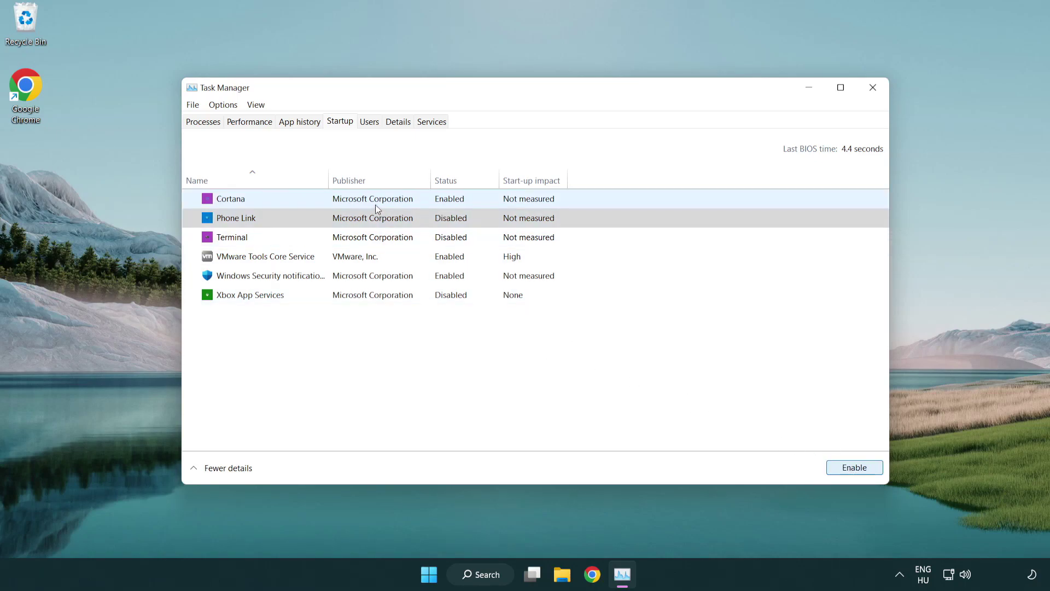
Disable Cortana and Windows Security notifications at startup, then close Task Manager.
left_click(376, 203)
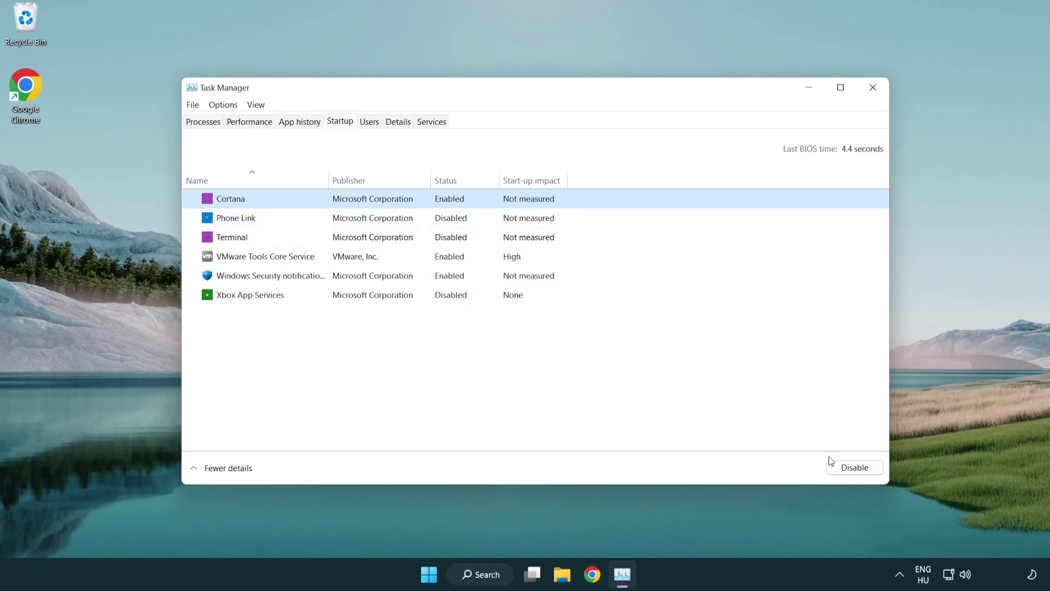
left_click(854, 467)
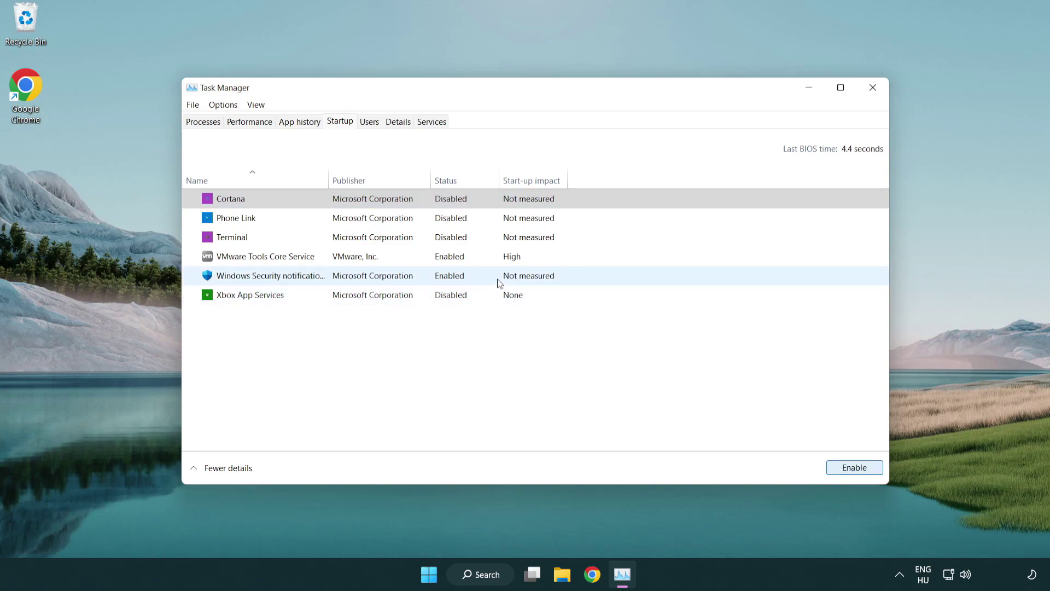
left_click(497, 279)
left_click(854, 467)
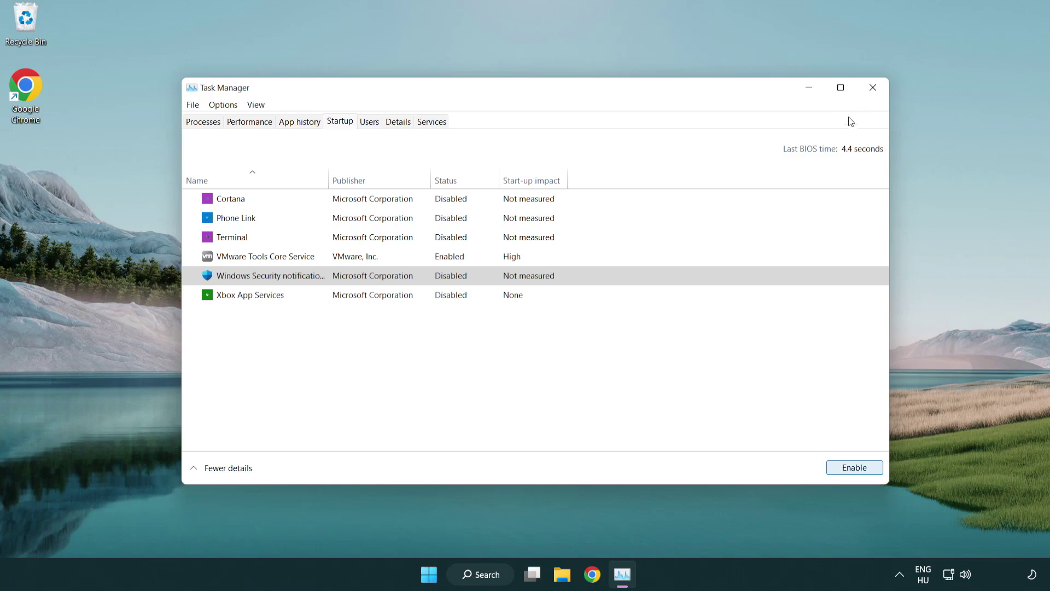
left_click(873, 88)
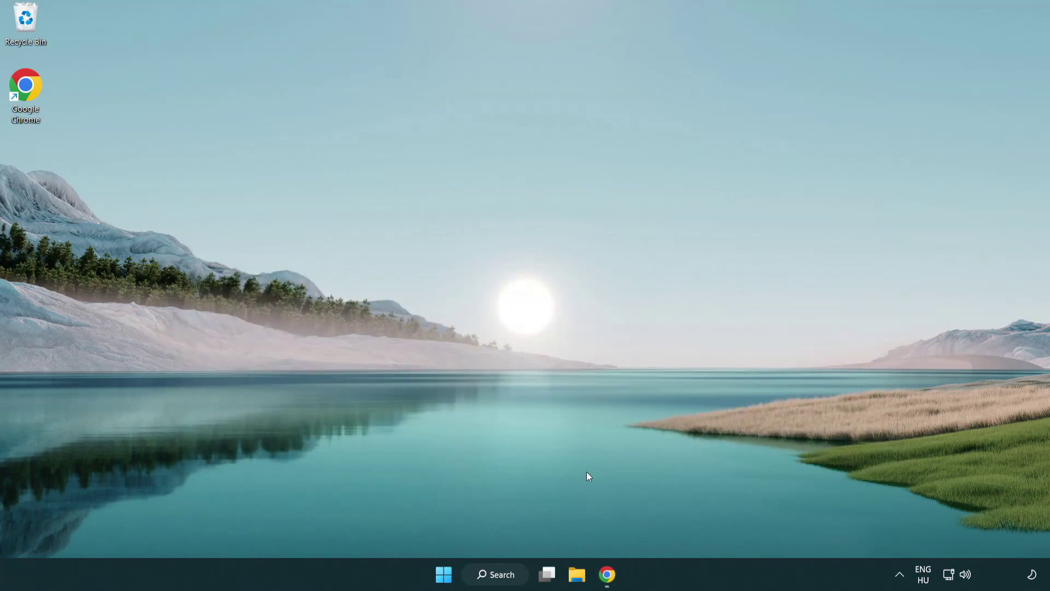
Return to Chrome's Microsoft DirectX page and download the End-User Runtime Web Installer.
left_click(607, 574)
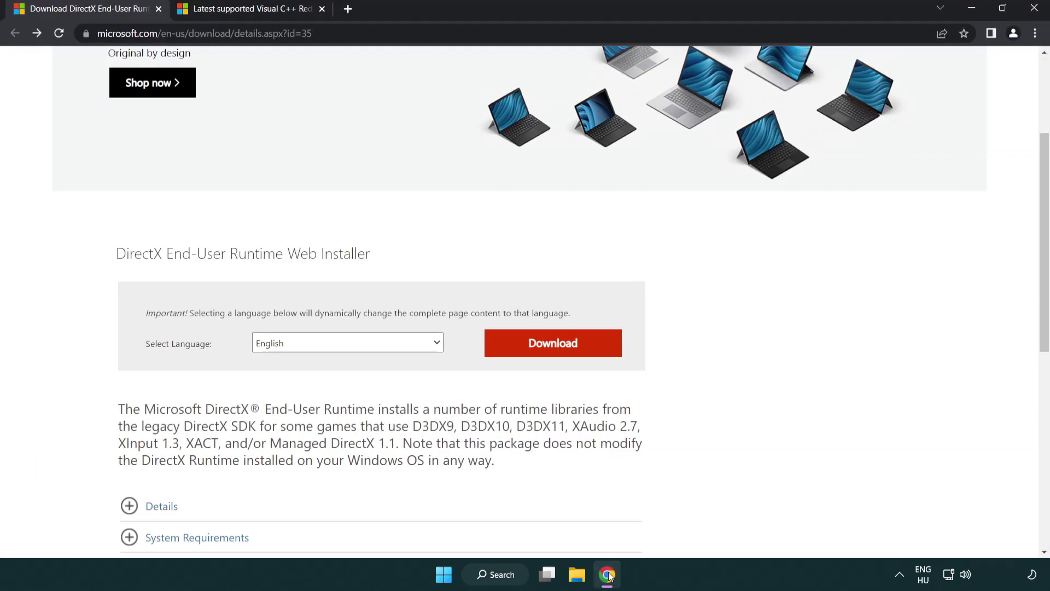
scroll(448, 483, "up", 3)
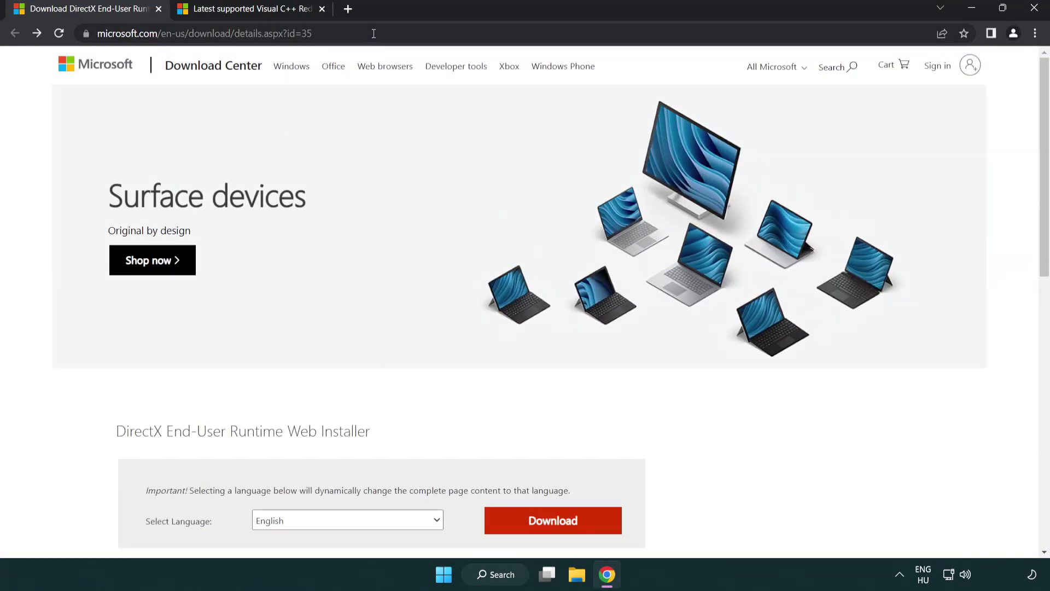
left_click(198, 33)
left_click(1005, 238)
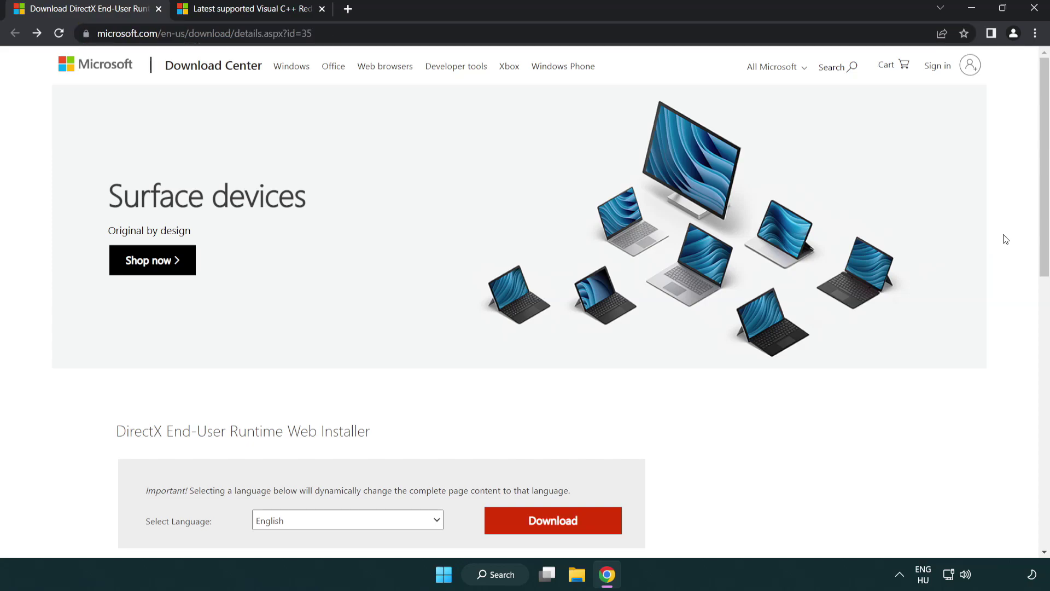
left_click_drag(1043, 239, 1040, 303)
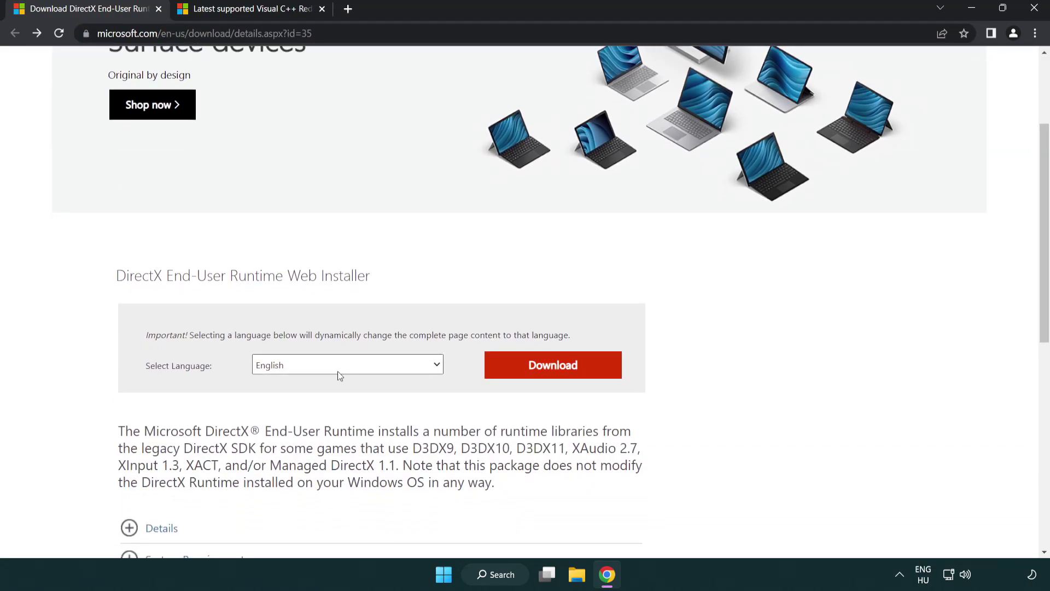
left_click(558, 369)
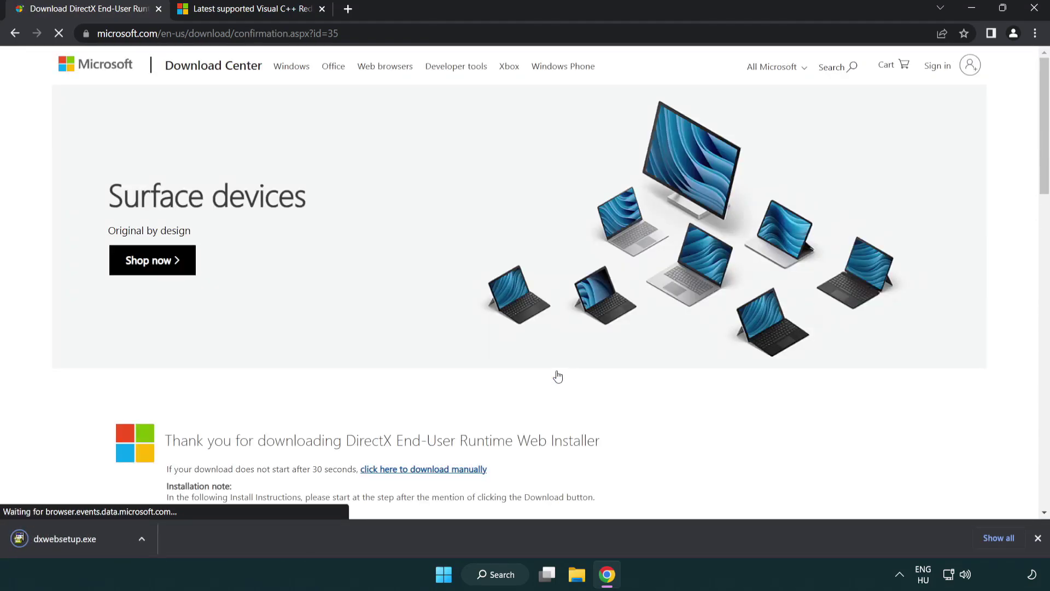
Launch the downloaded DirectX installer and accept its license agreement.
left_click(67, 540)
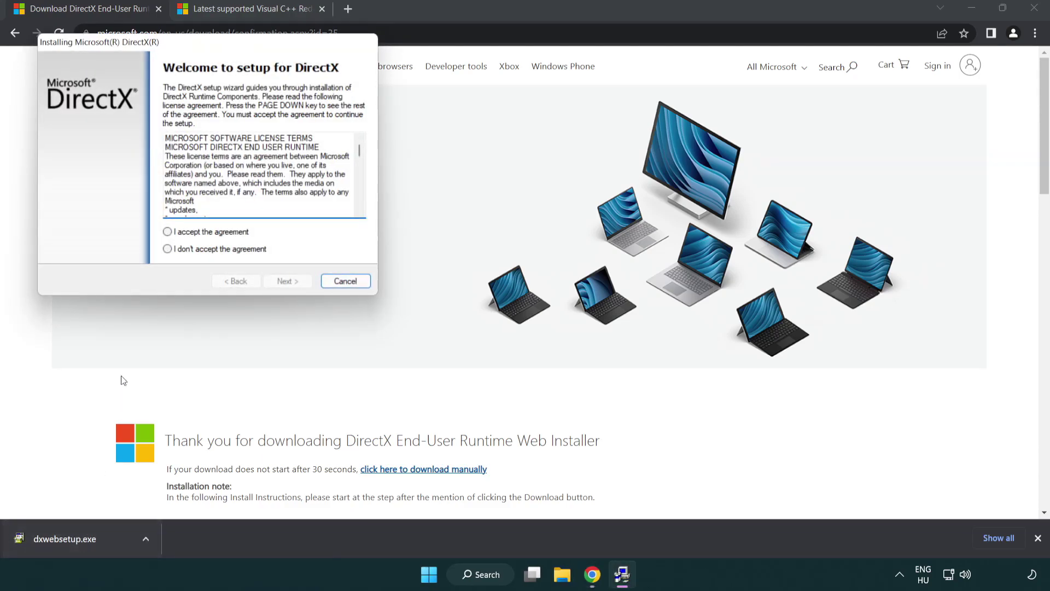
left_click_drag(160, 45, 463, 161)
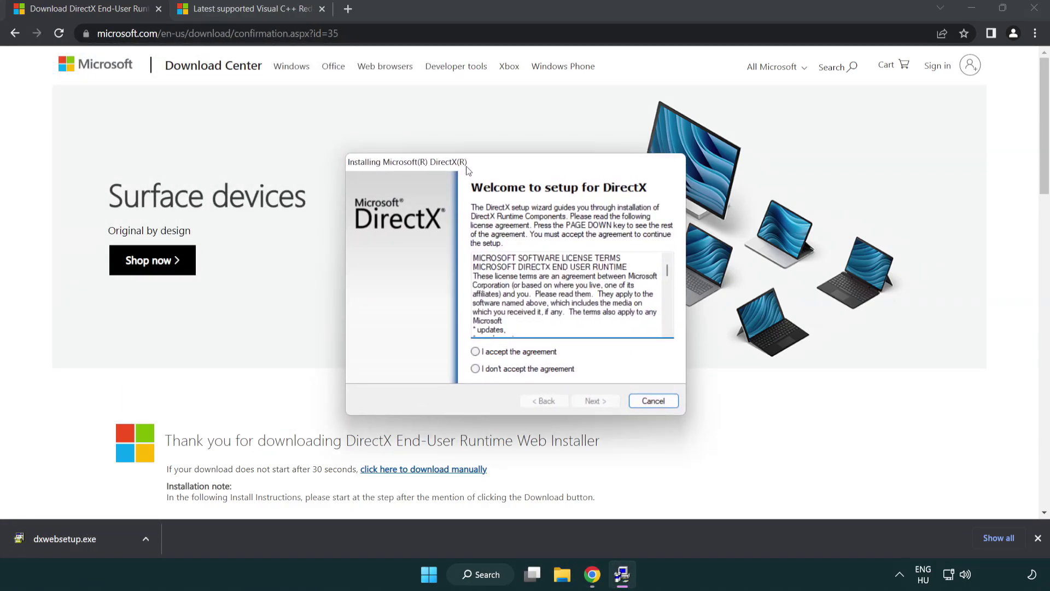
left_click_drag(661, 267, 661, 329)
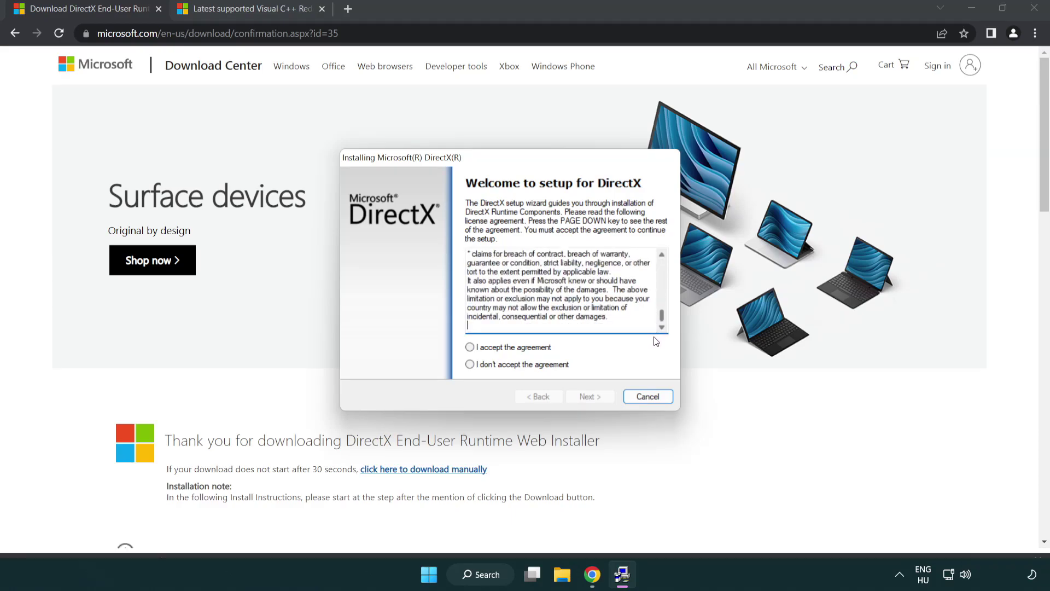
left_click(470, 347)
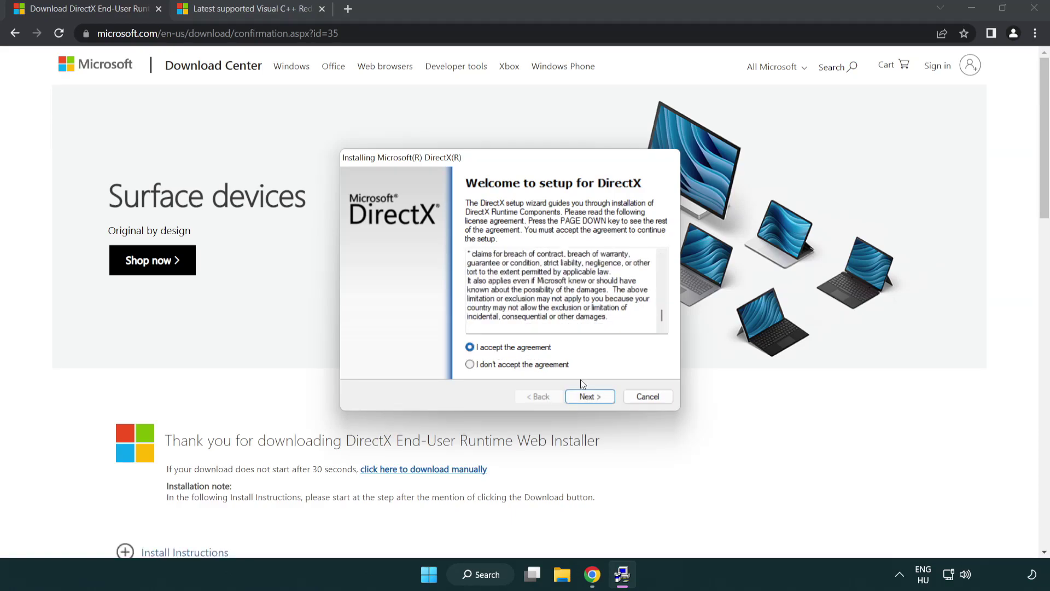
Decline the Bing Bar offer and finish DirectX Setup, which reports a newer version installed.
left_click(592, 398)
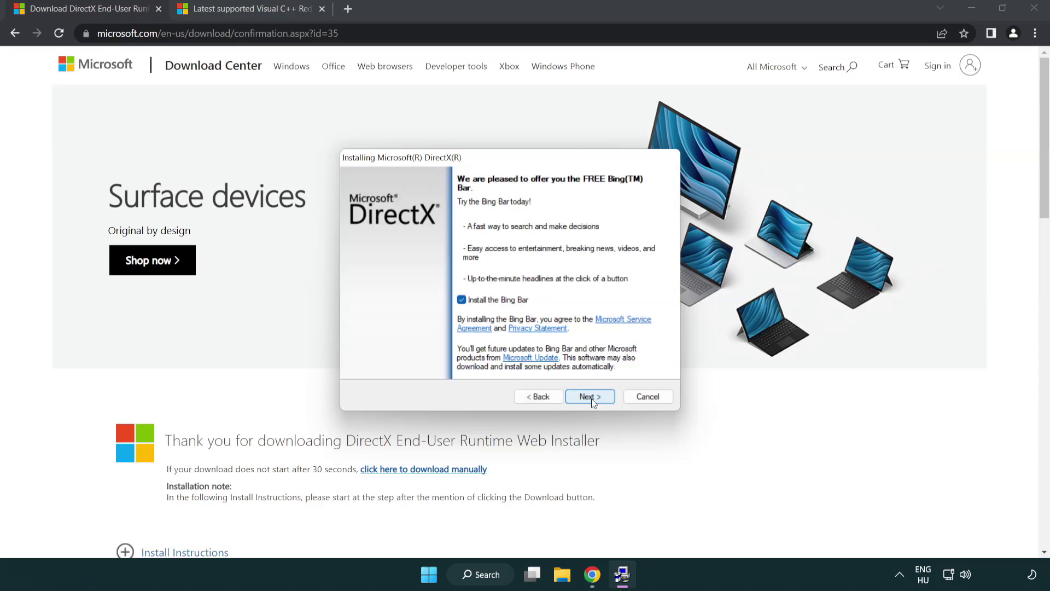
left_click(462, 301)
left_click(589, 396)
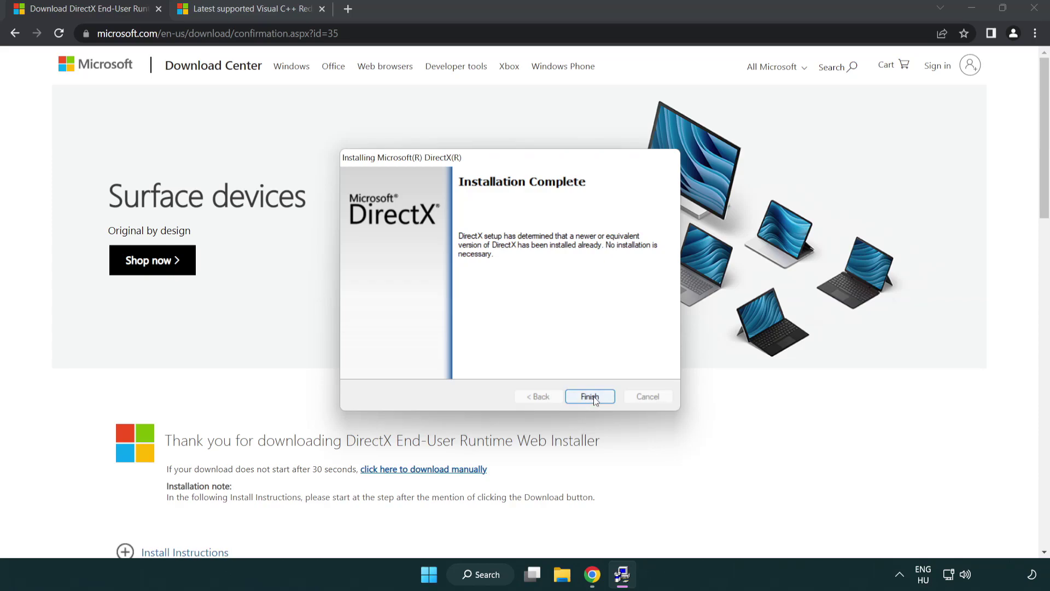
left_click(590, 395)
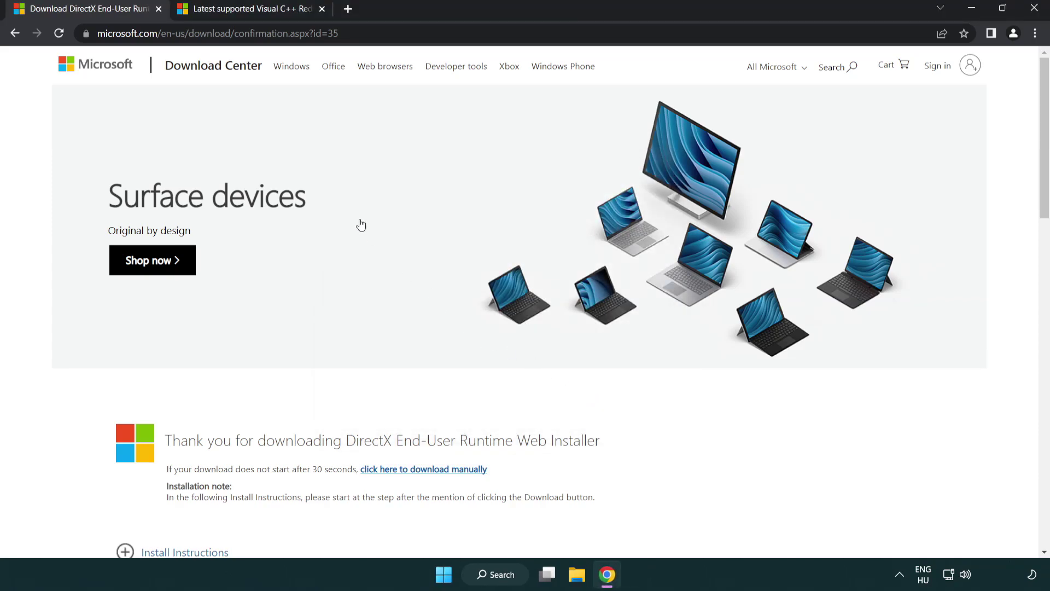
Close the DirectX tab and download the Visual C++ 2015–2022 ARM64, x86 and x64 installers.
left_click(159, 9)
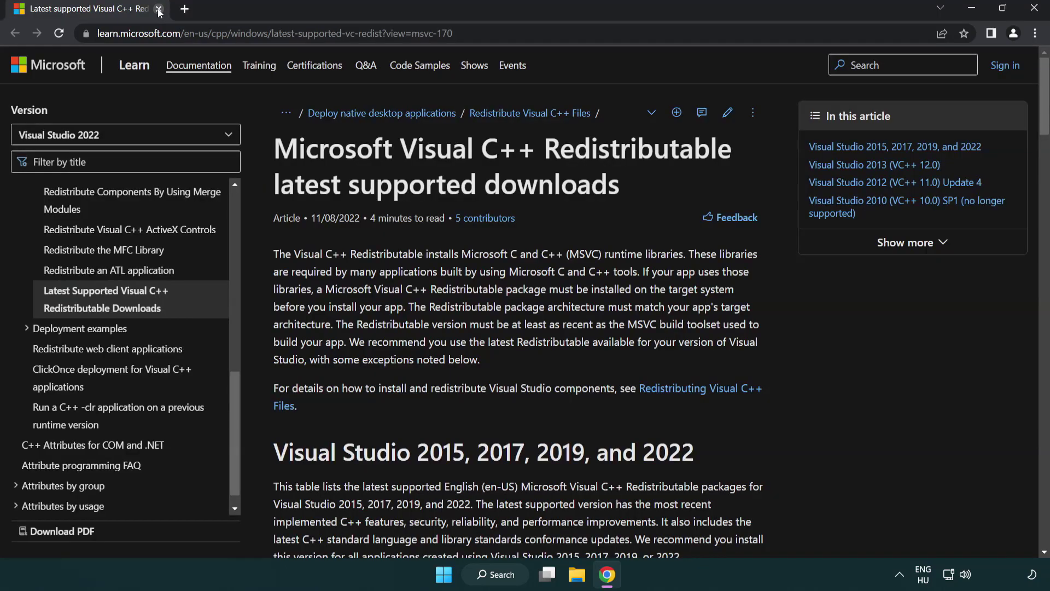
left_click(485, 35)
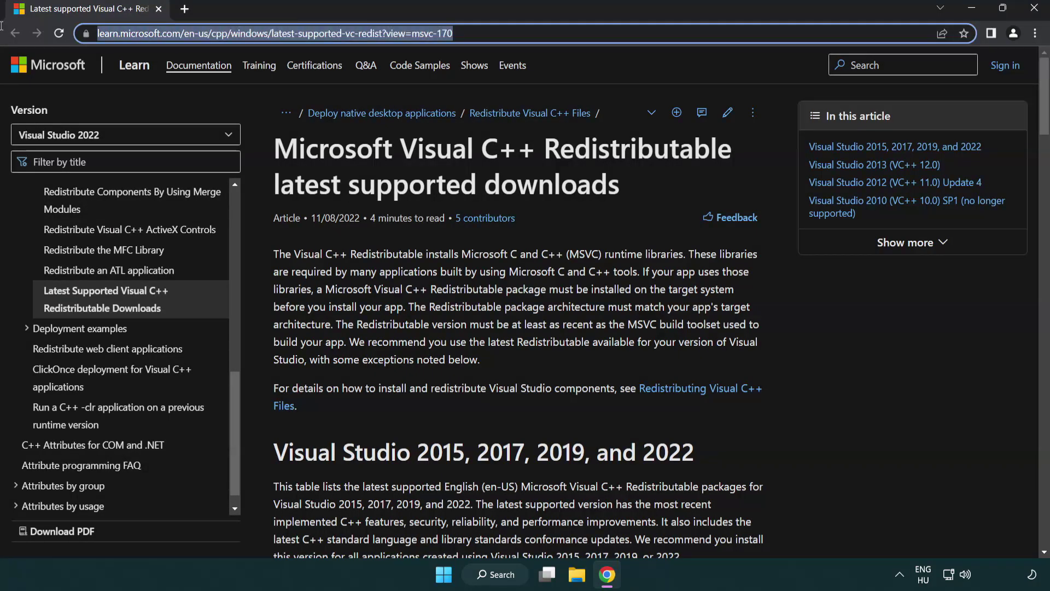
left_click(541, 182)
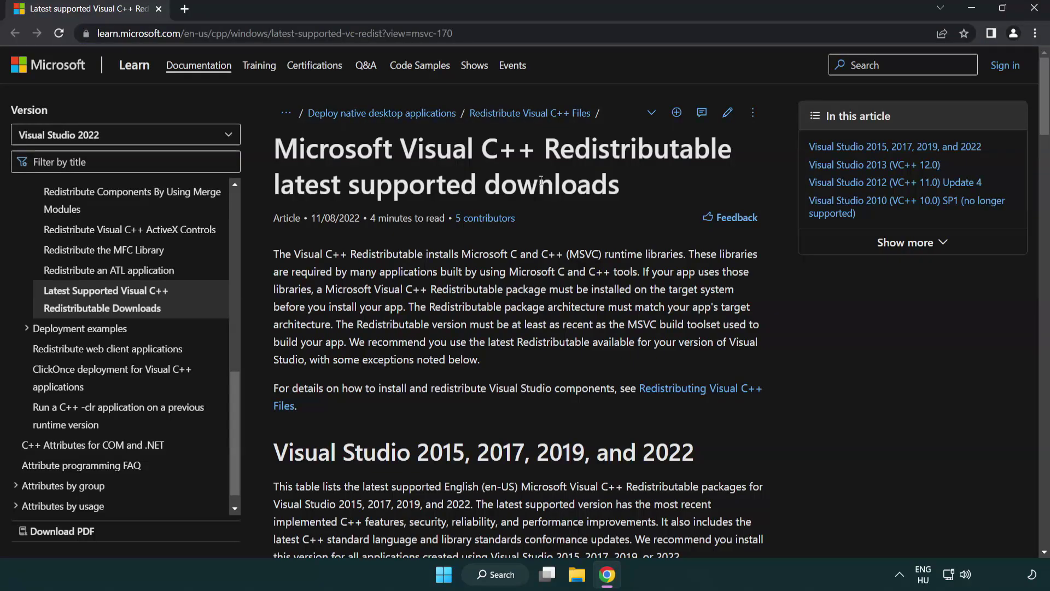
scroll(541, 181, "down", 4)
scroll(540, 181, "down", 2)
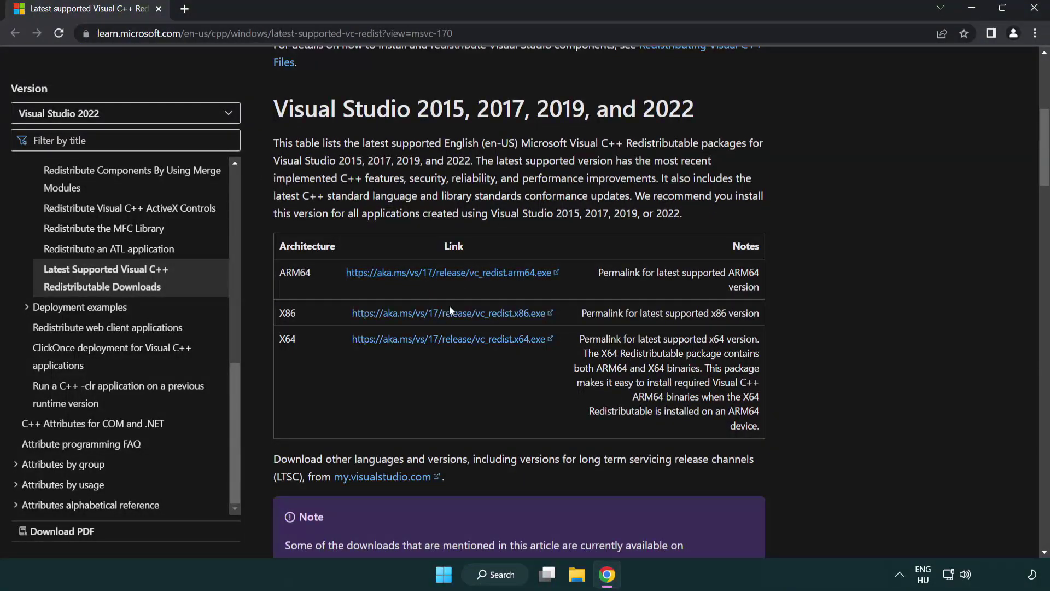
left_click(430, 273)
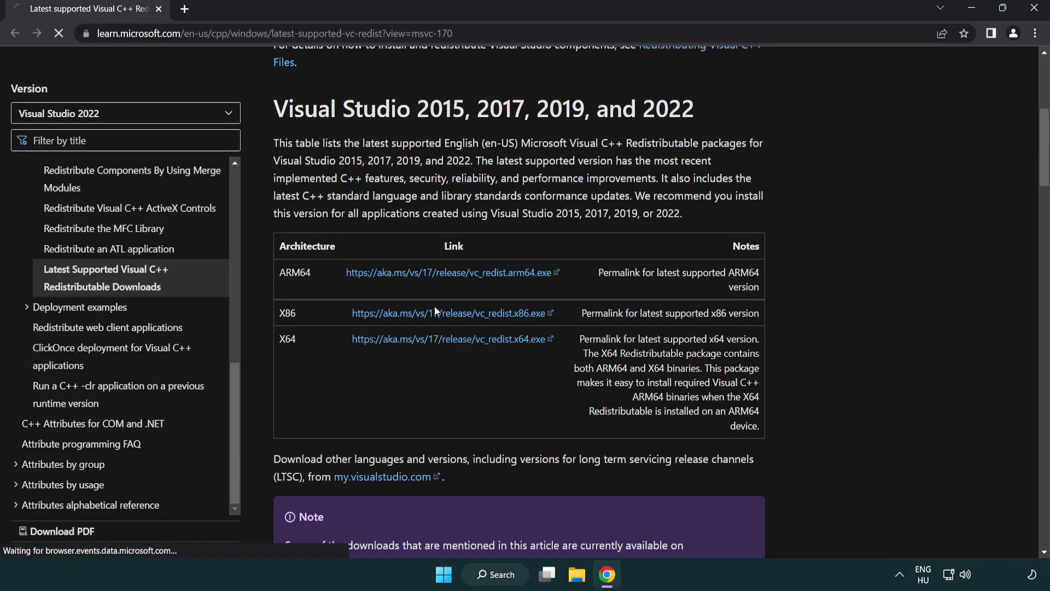
left_click(448, 338)
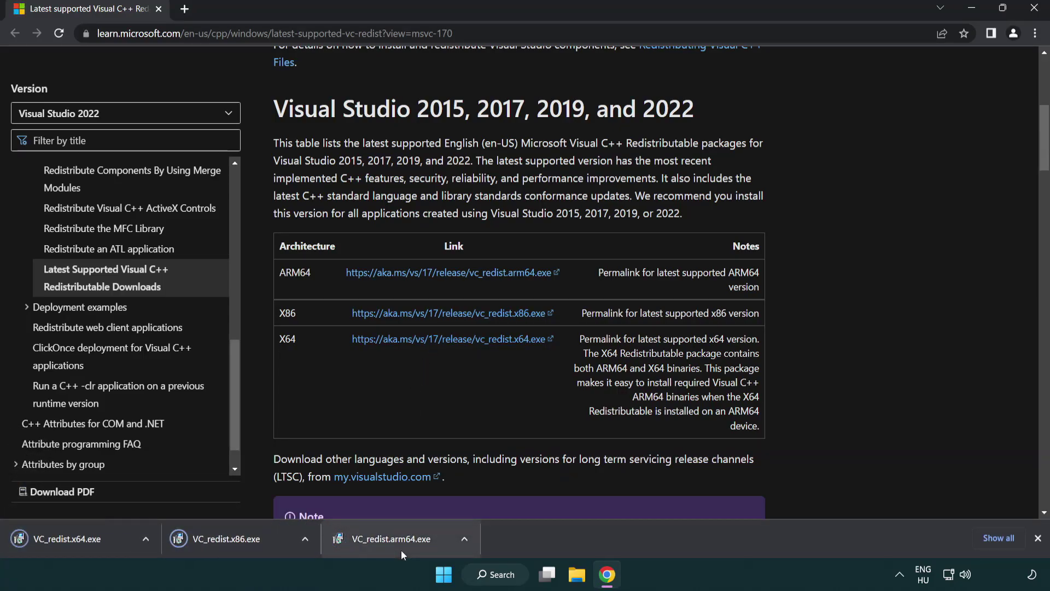
Try installing the ARM64 redistributable, then dismiss its unsupported-platform failure.
left_click(402, 542)
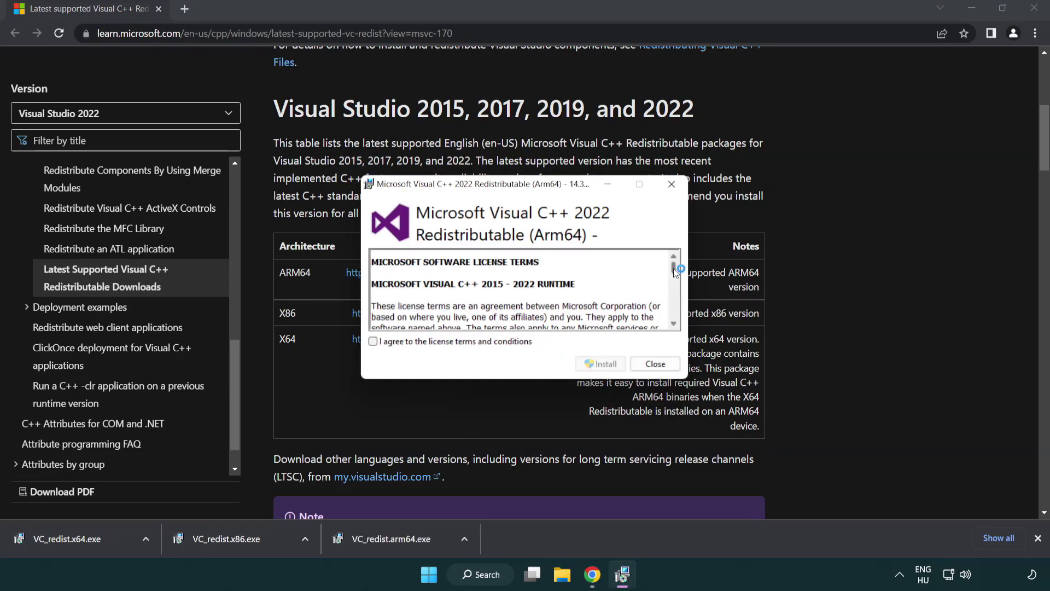
left_click_drag(674, 269, 673, 325)
left_click(374, 341)
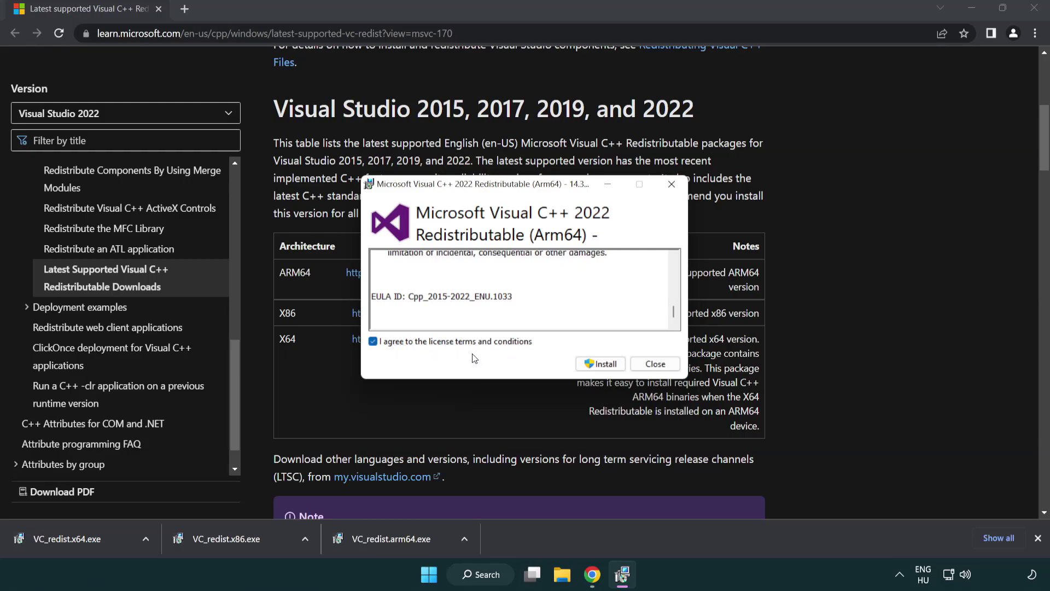
left_click(585, 364)
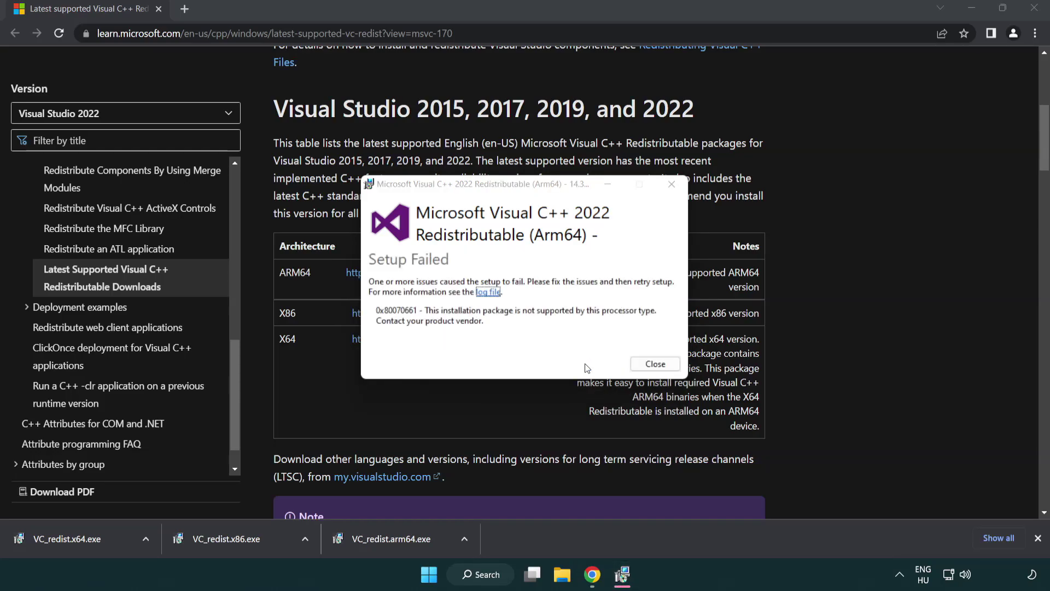
left_click(654, 364)
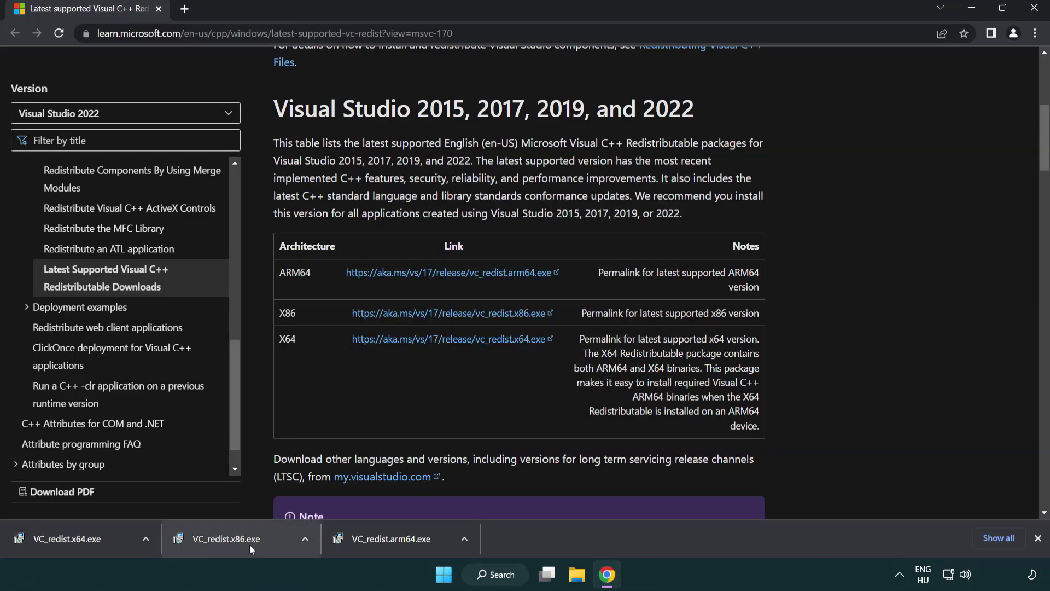
Install the x86 and x64 Visual C++ 2015-2022 redistributables, closing each without restarting.
left_click(235, 545)
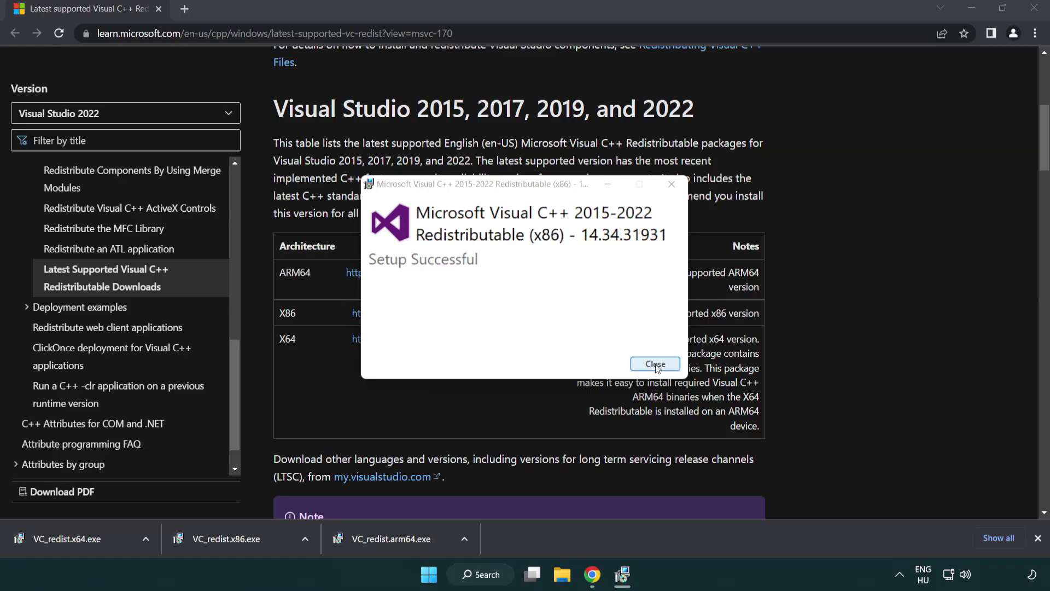
left_click(655, 364)
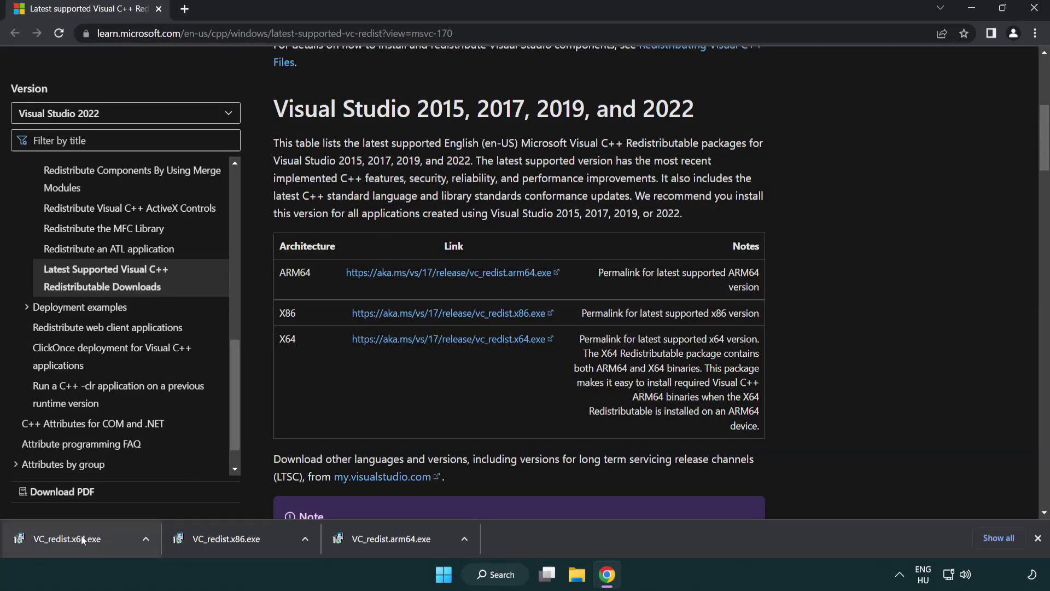
left_click(79, 537)
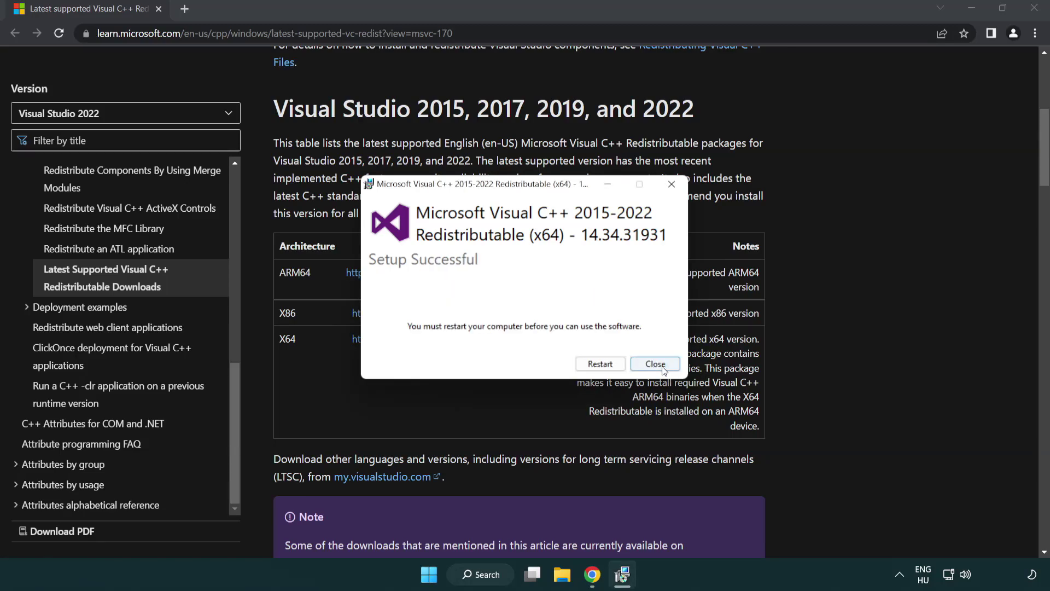
left_click(663, 368)
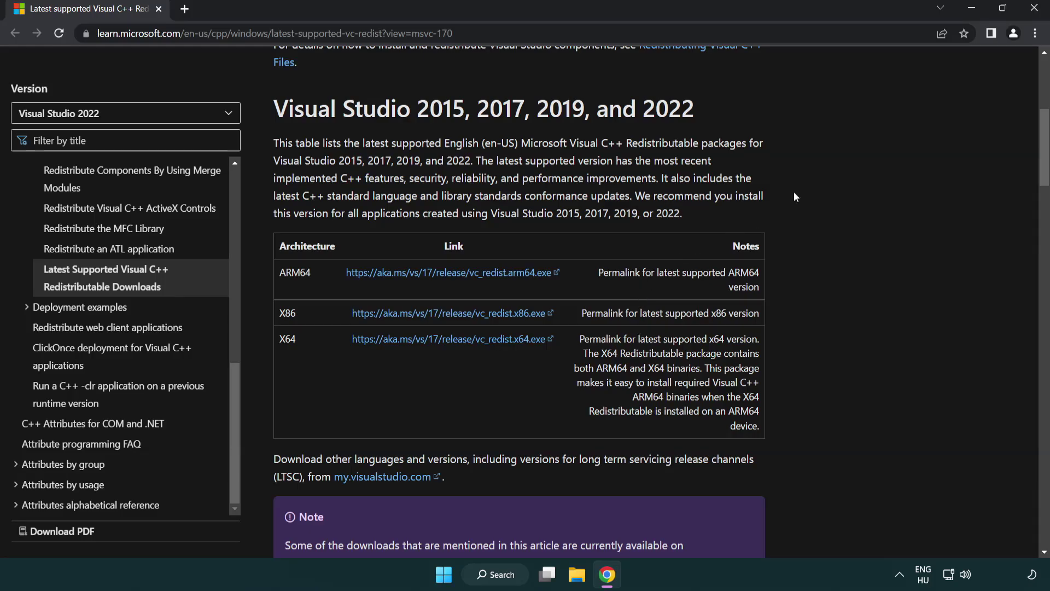
Close Chrome, then search 'cmd' and run Command Prompt as administrator.
left_click(1034, 10)
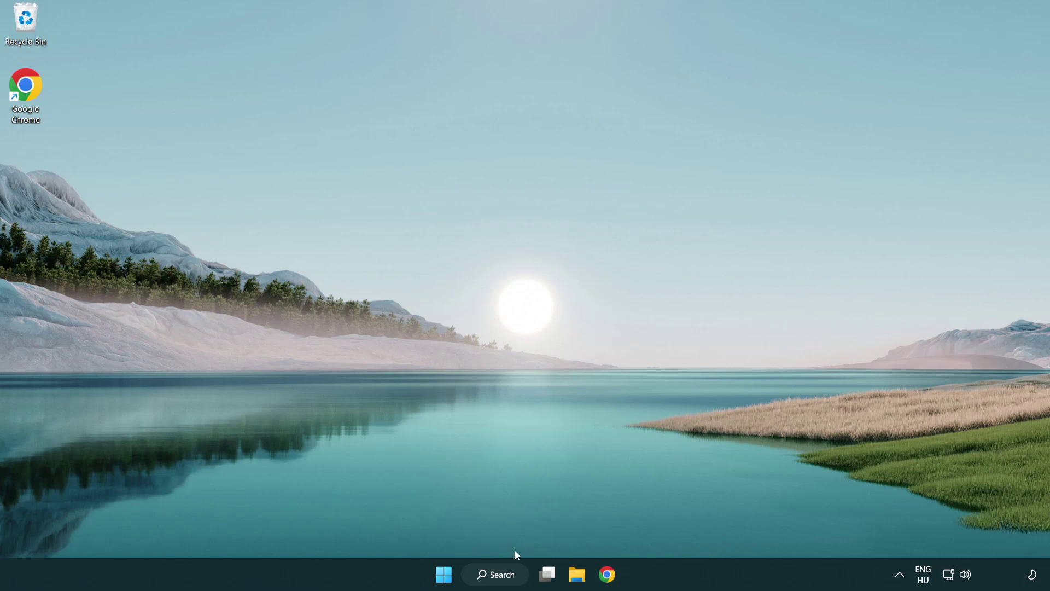
left_click(492, 574)
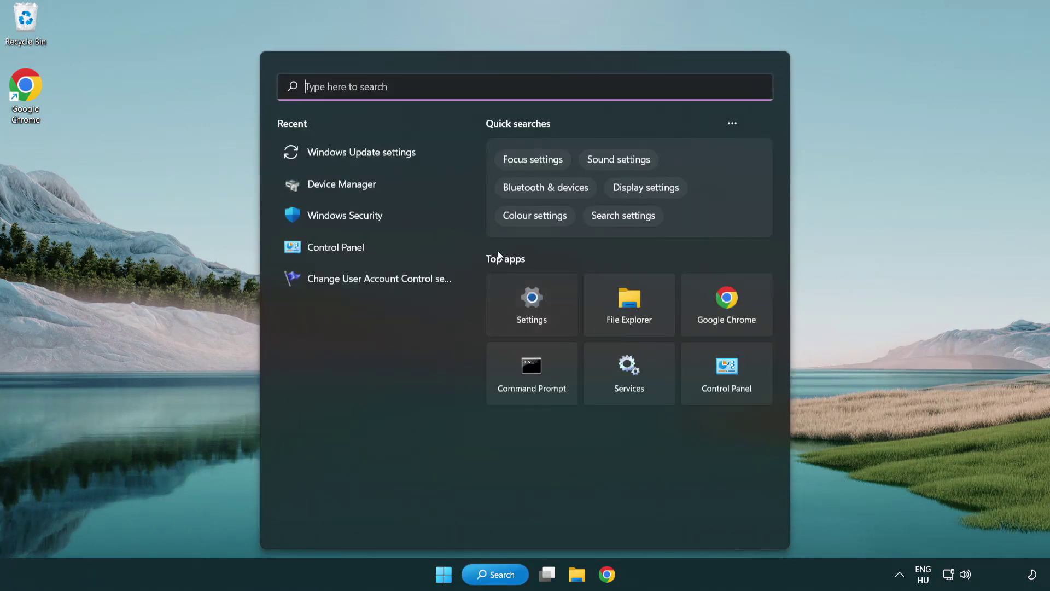
type("cmd")
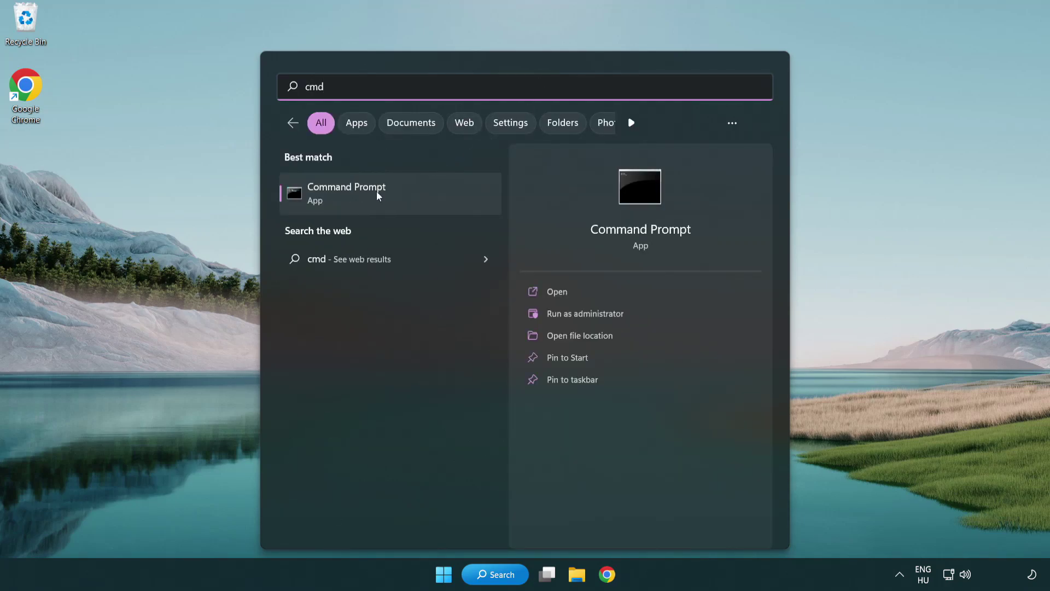
right_click(404, 200)
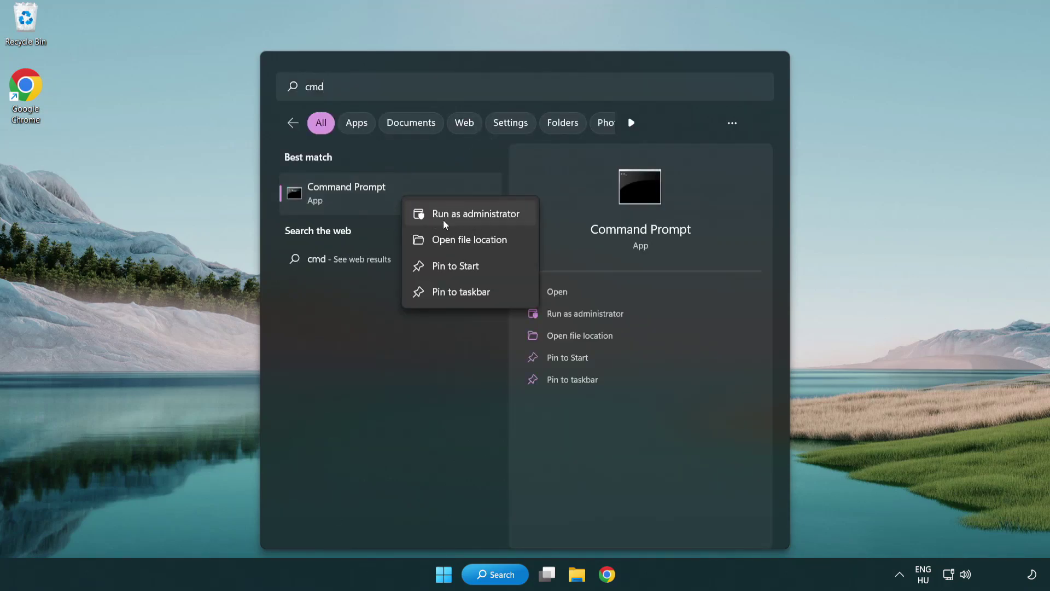
left_click(473, 219)
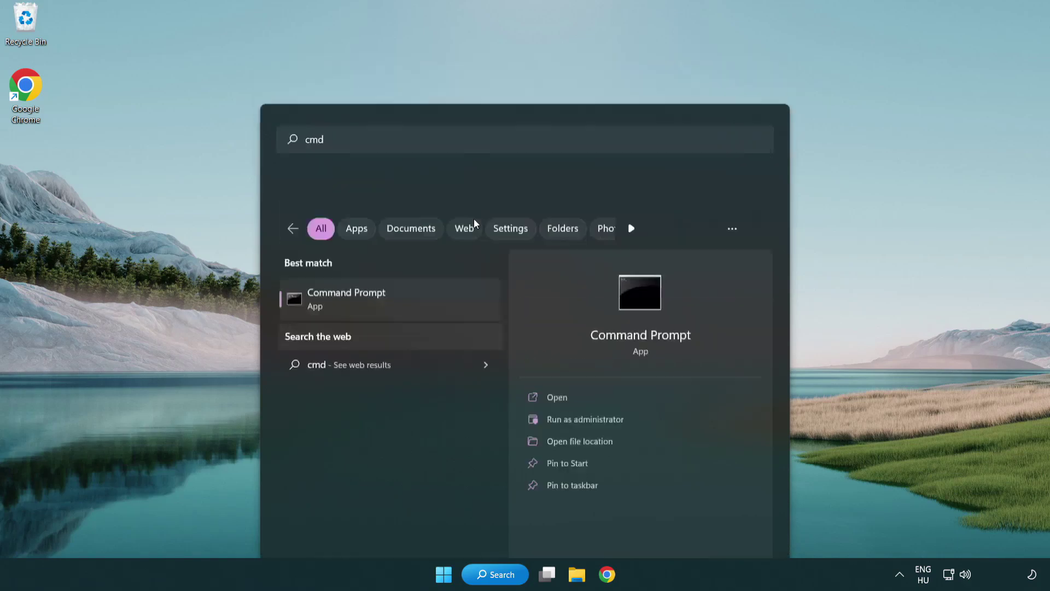
left_click_drag(374, 61, 529, 107)
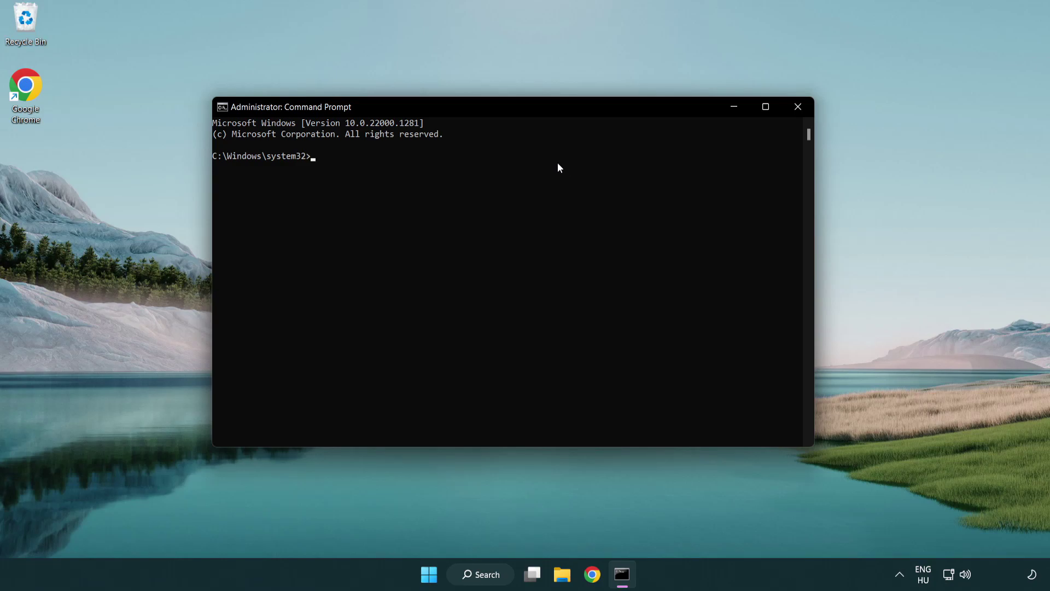
type("sfc /")
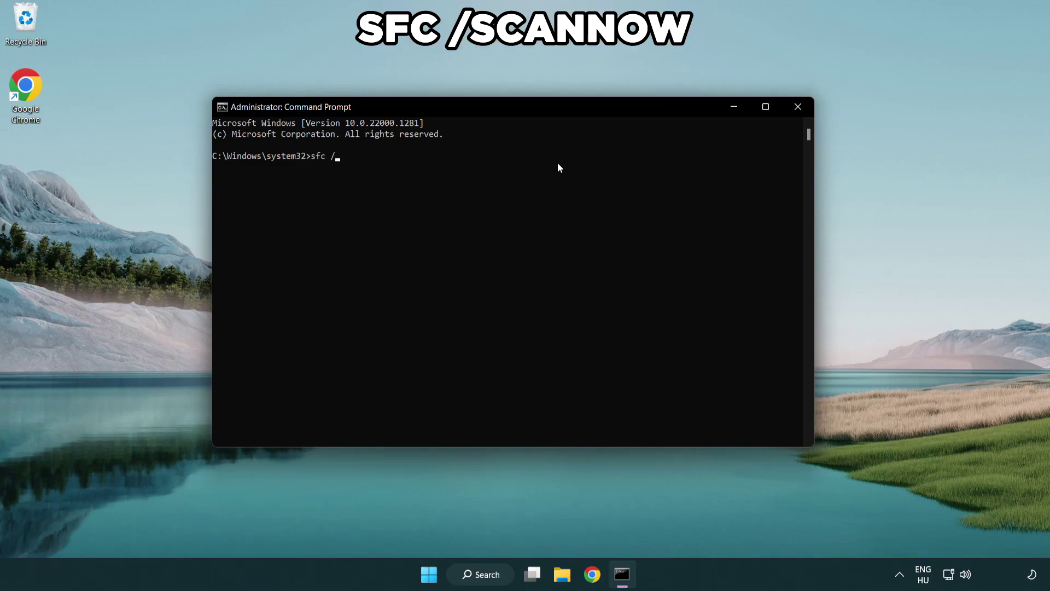
type("scannow")
Run sfc /scannow in the administrator Command Prompt.
key("Return")
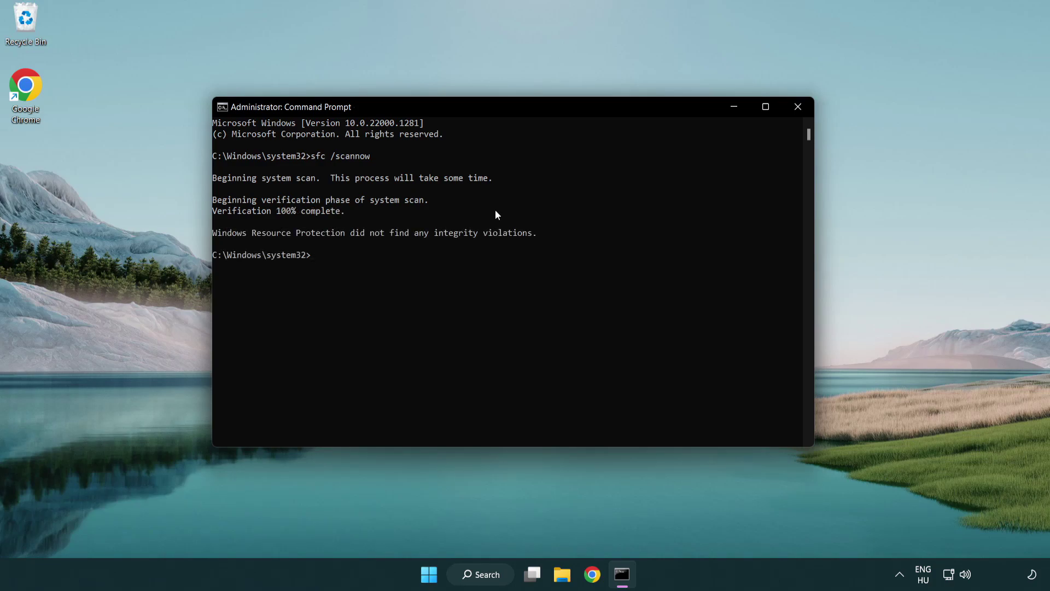
Close Command Prompt and open the Start menu's power options showing Restart.
left_click(800, 108)
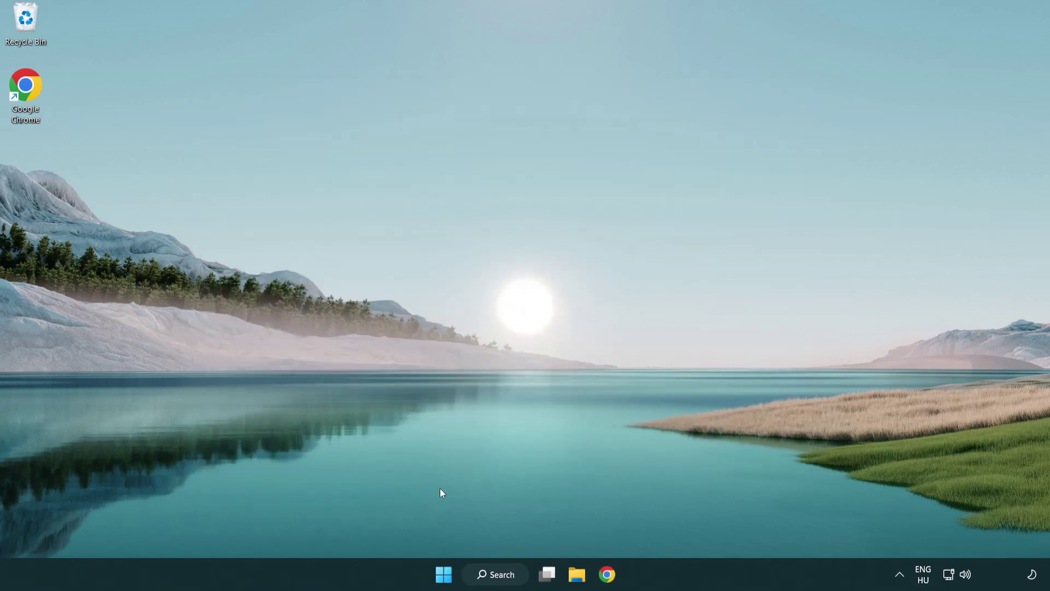
left_click(442, 574)
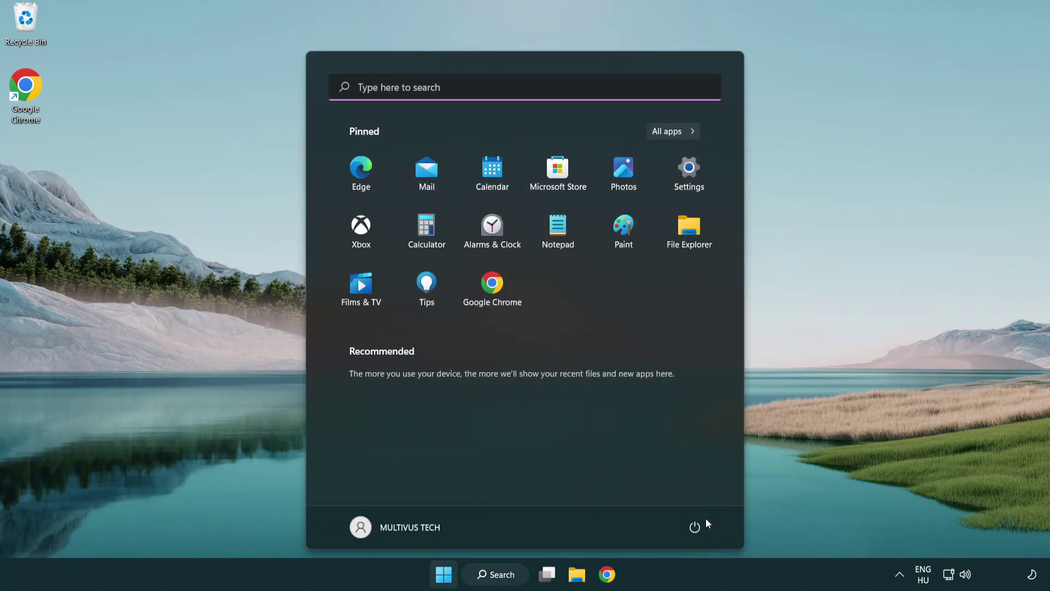
left_click(697, 526)
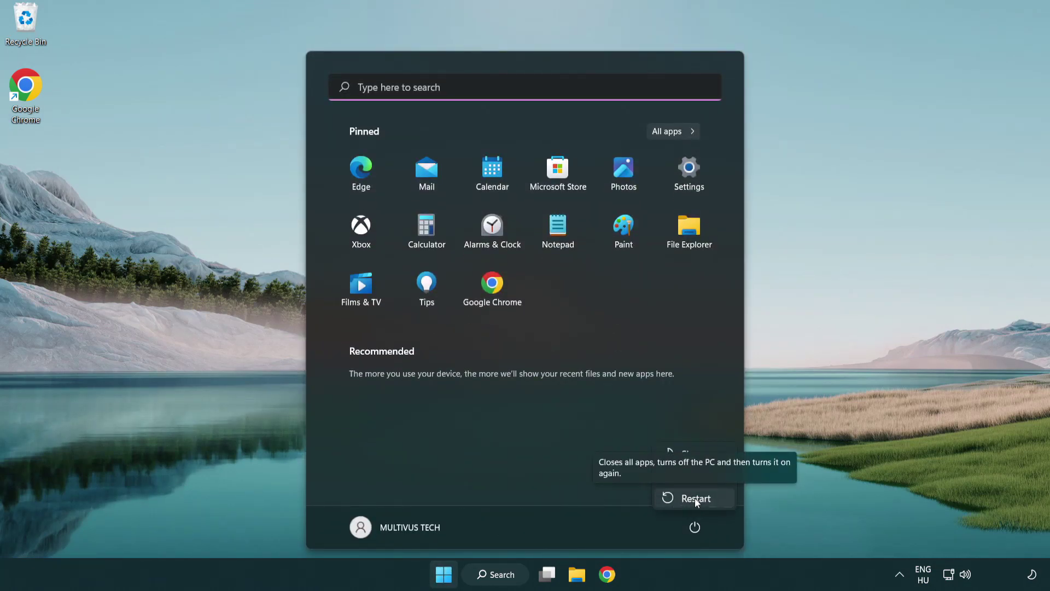